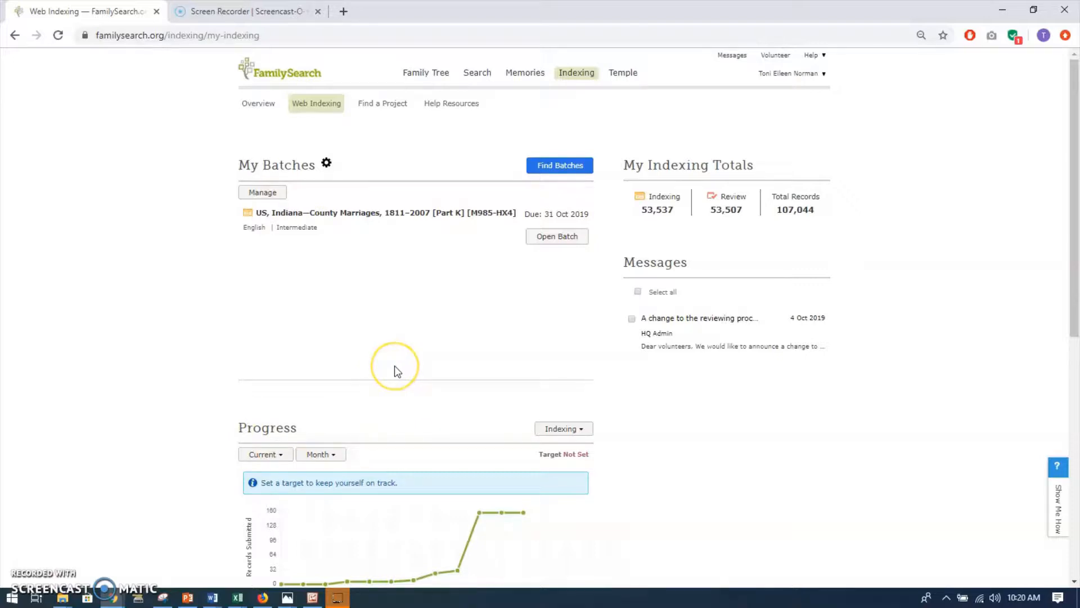
Go to the Web Indexing page and open the search for available batches
mouse_move(573, 82)
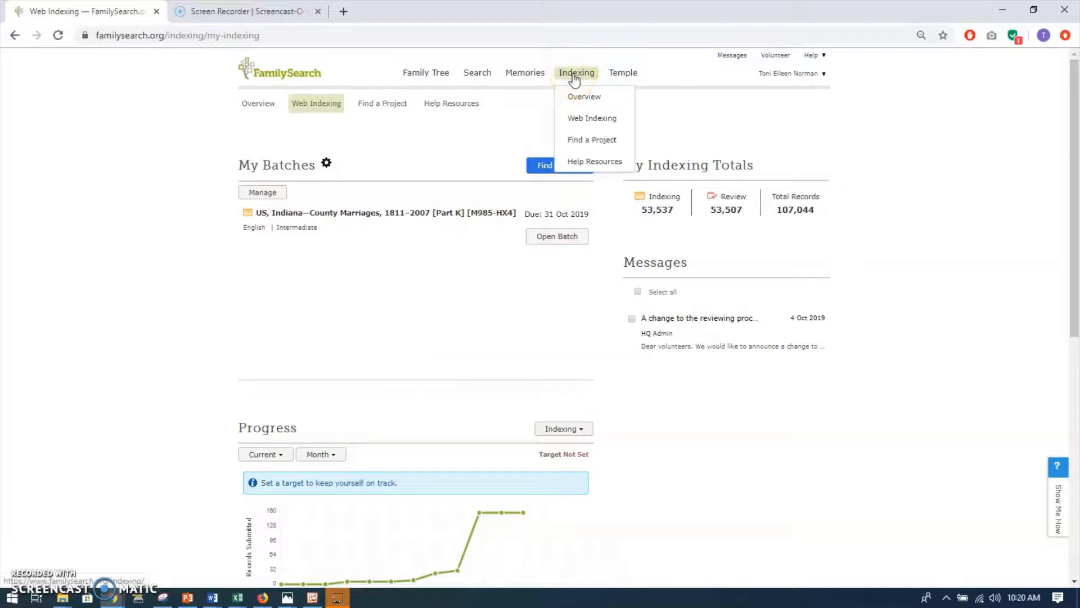
left_click(594, 119)
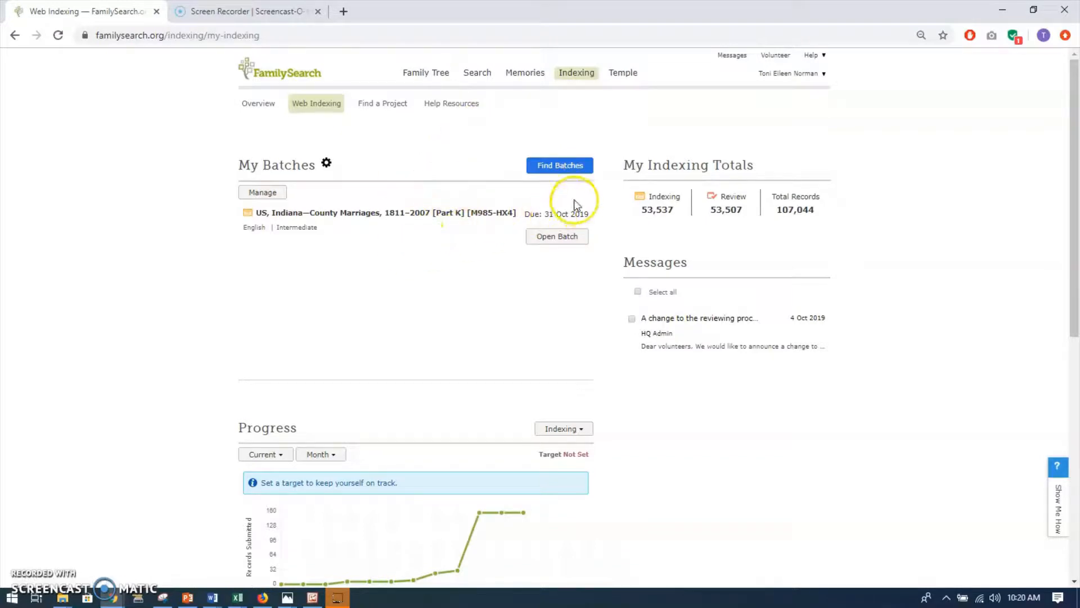
left_click(557, 169)
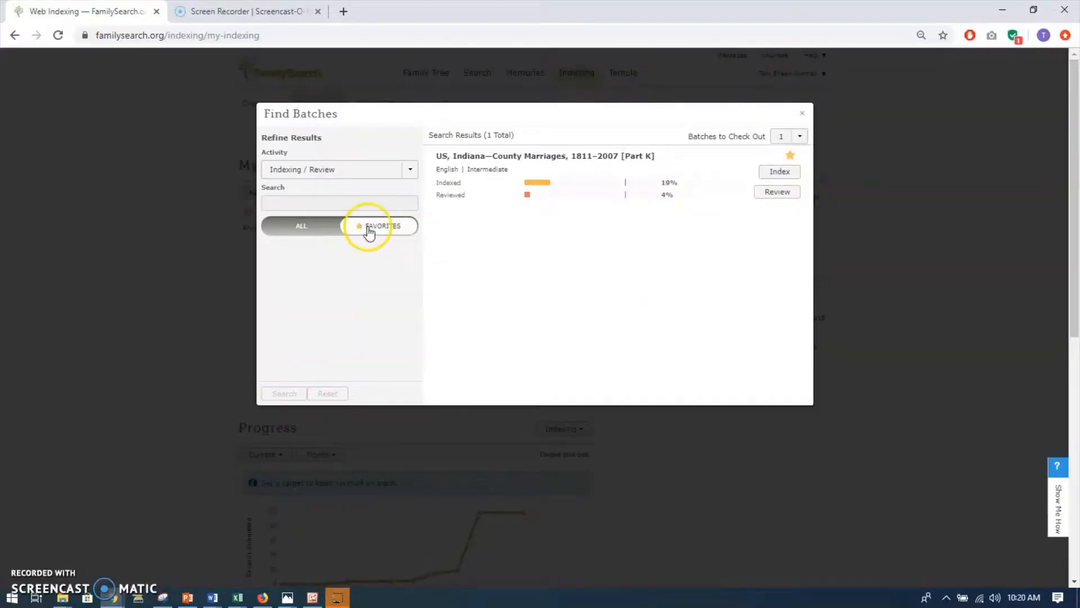
List all projects instead of only favorites and try filtering them by Beginning difficulty
left_click_drag(381, 228, 300, 226)
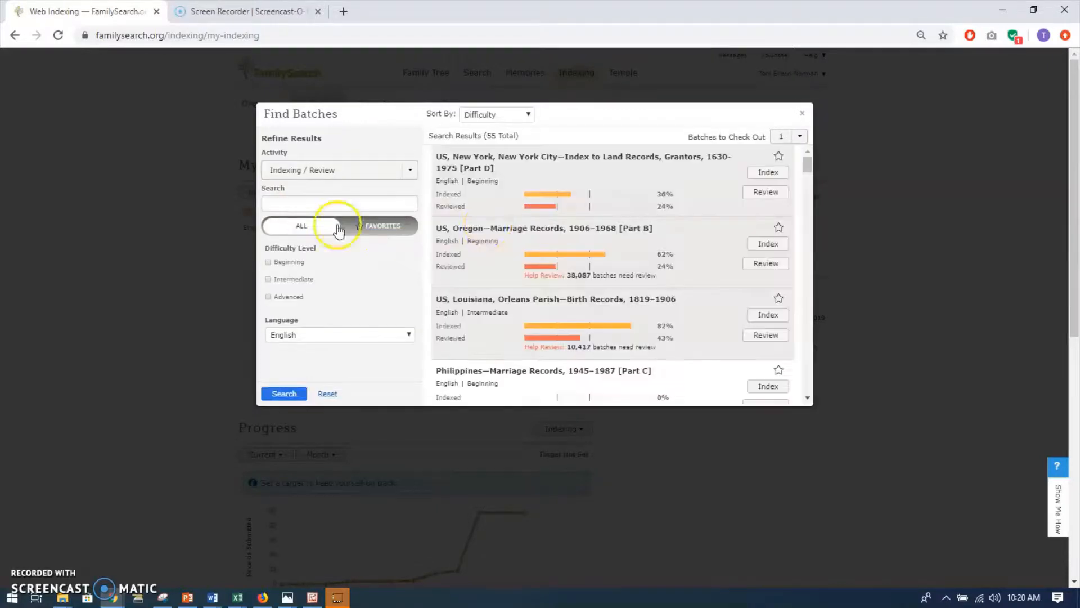
scroll(498, 197, "down", 4)
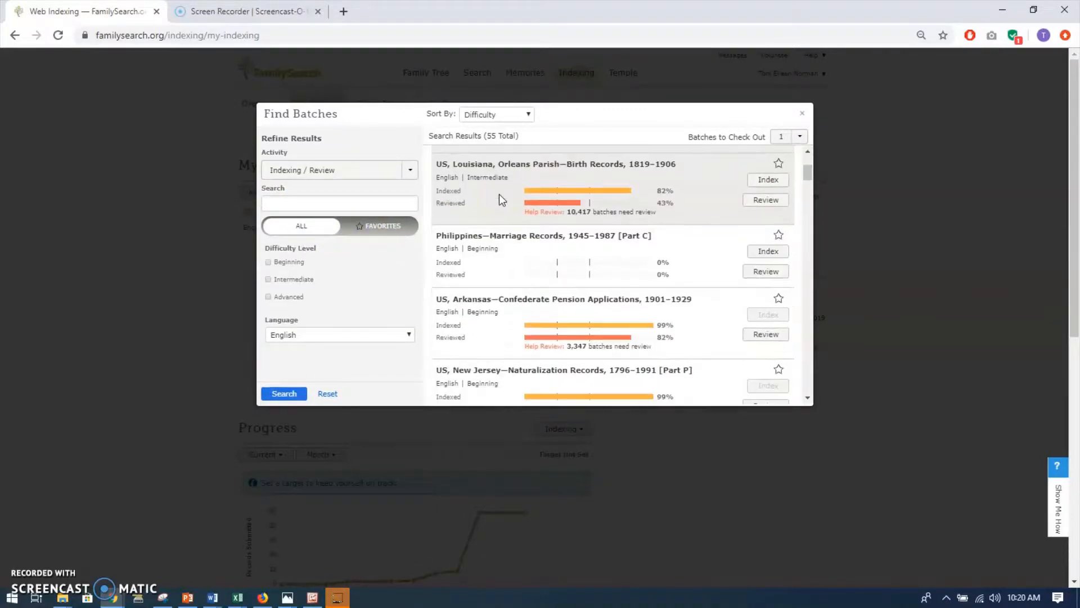
scroll(501, 203, "down", 5)
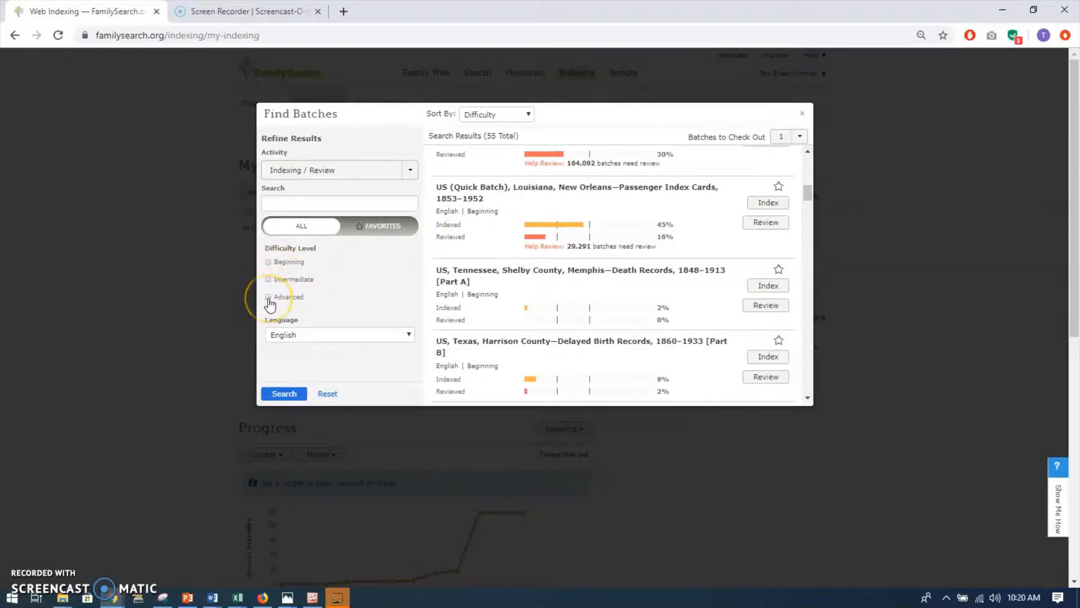
left_click(268, 263)
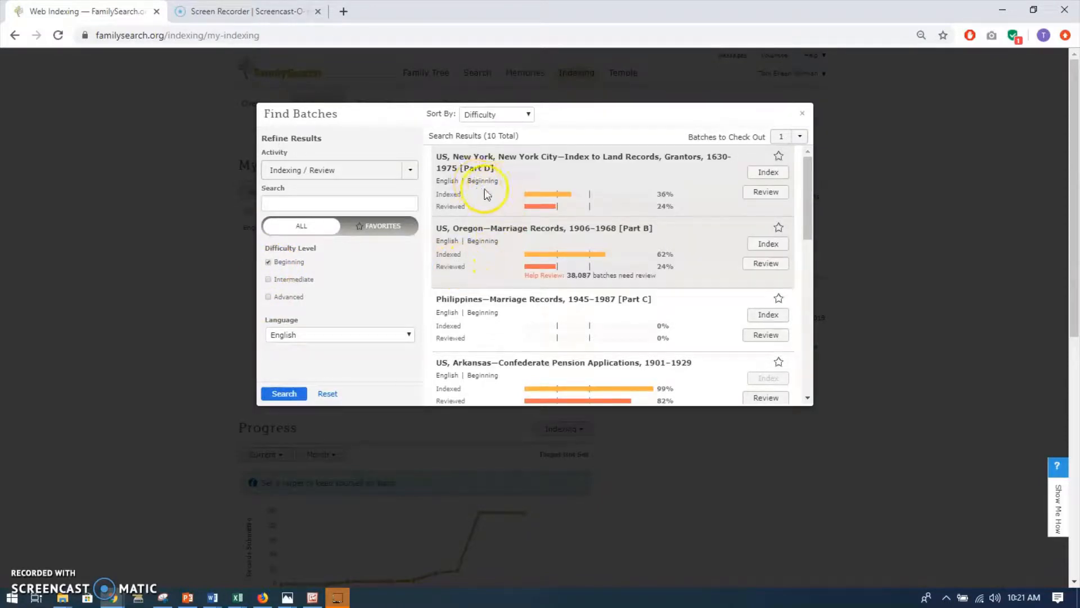
left_click(269, 262)
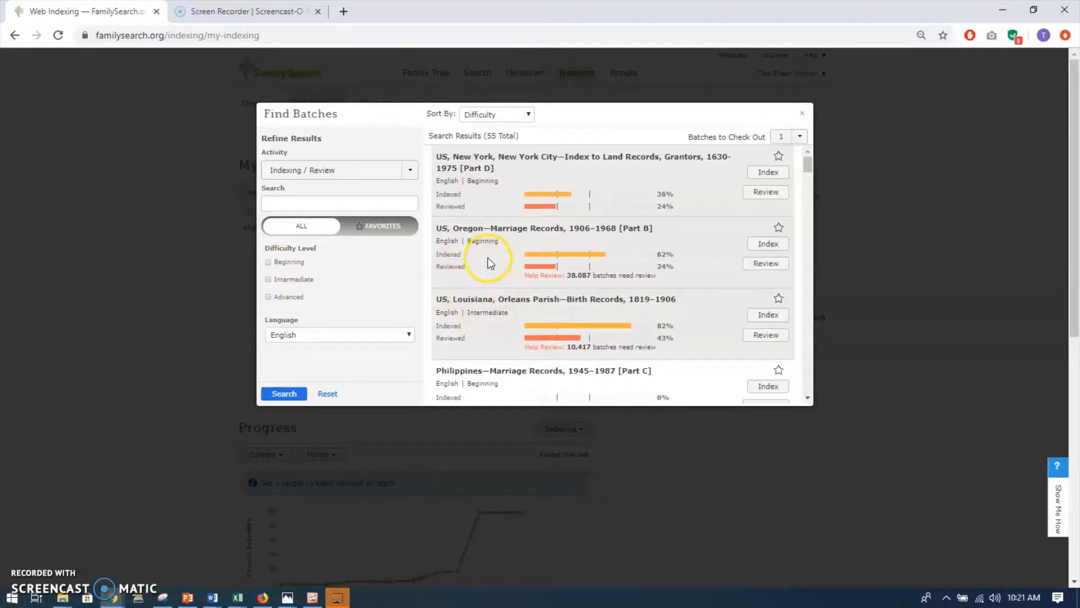
Browse the unfiltered list of all projects and check the available language choices
scroll(483, 330, "down", 2)
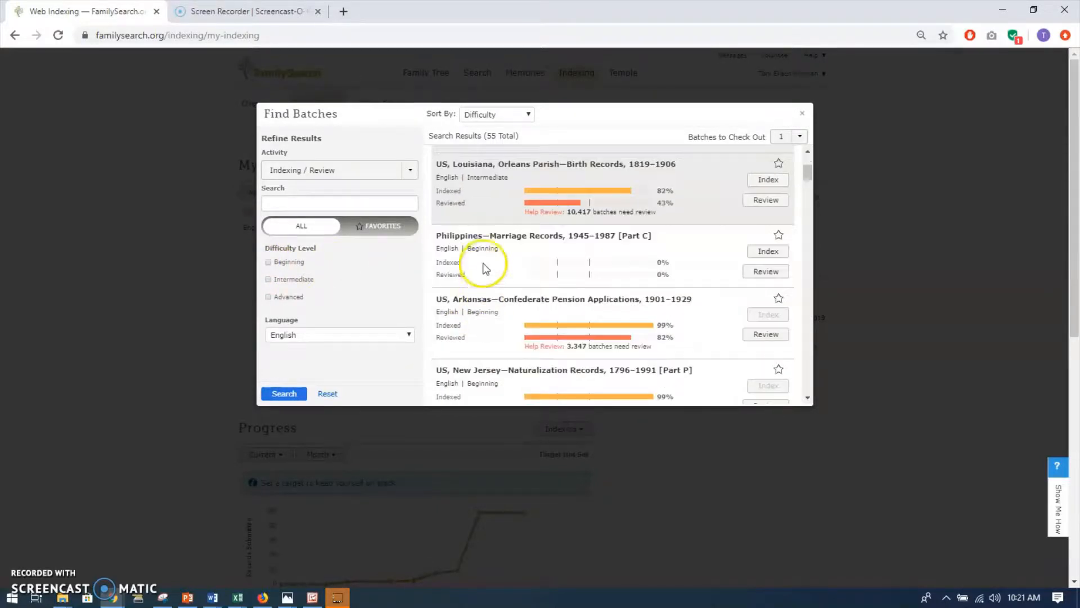
scroll(483, 265, "down", 4)
scroll(486, 313, "down", 5)
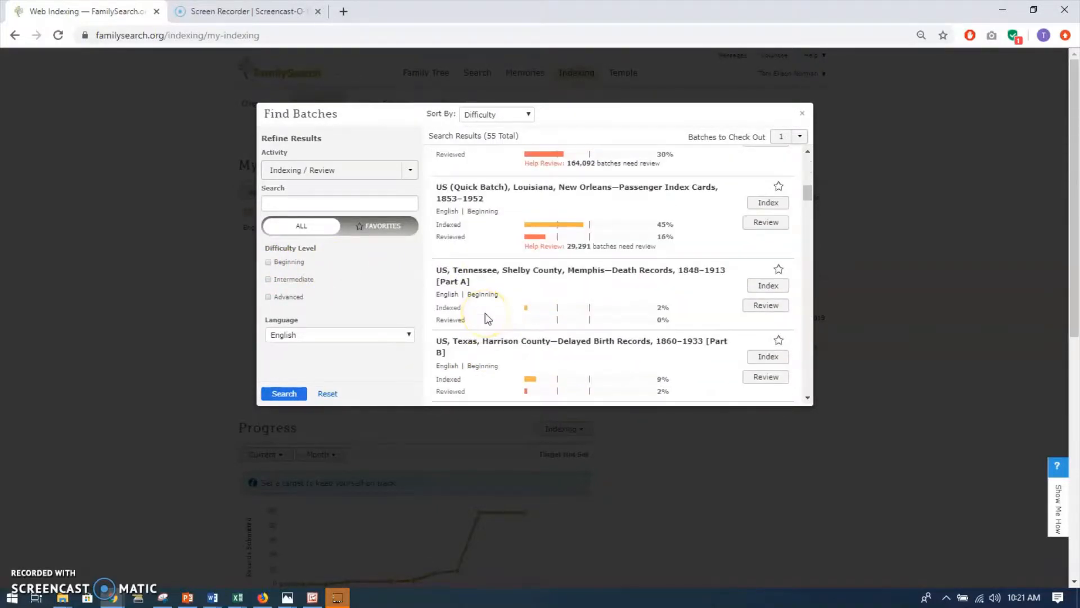
scroll(485, 312, "down", 3)
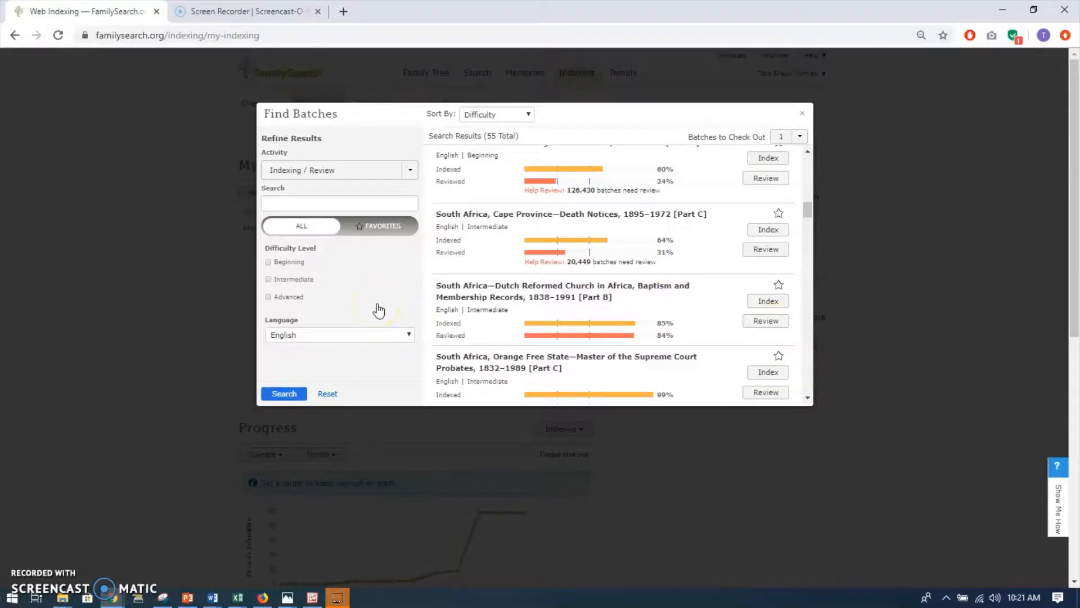
left_click(409, 338)
left_click(409, 338)
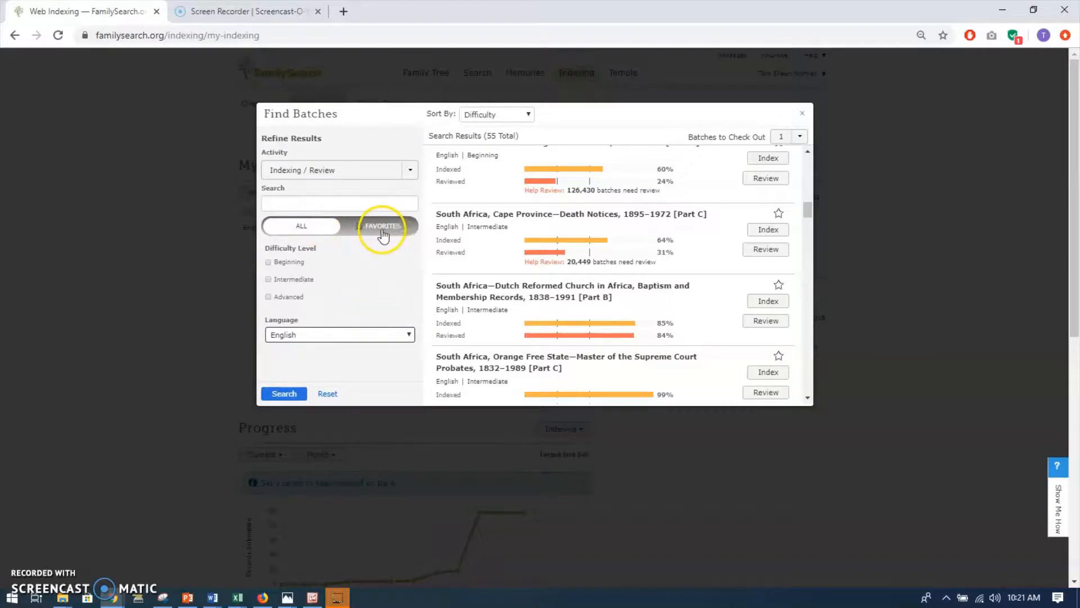
left_click_drag(808, 211, 810, 202)
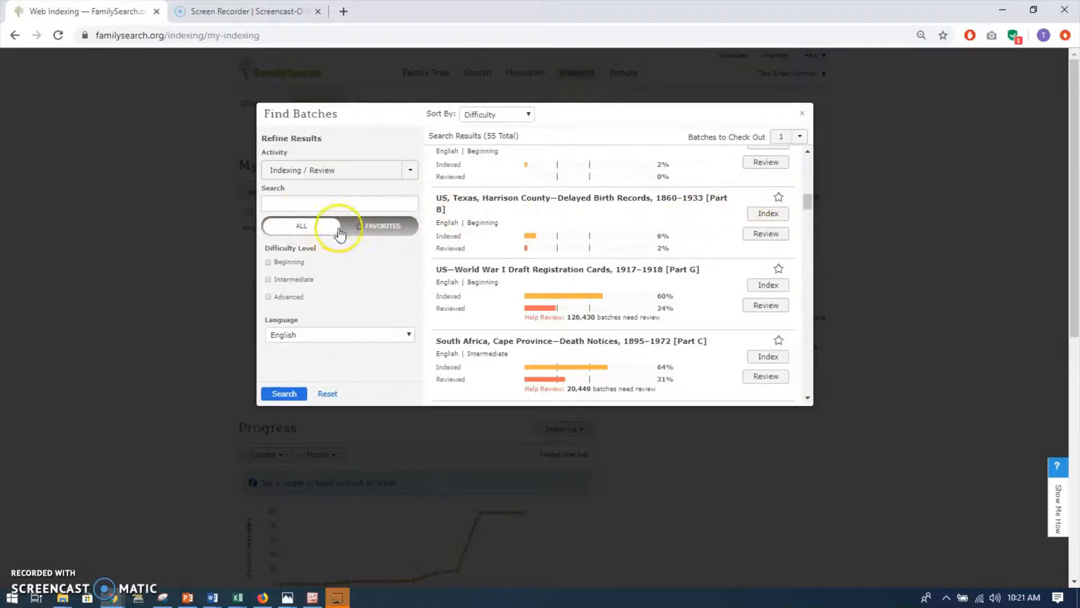
Limit the projects to favorites and open an indexing batch from US, Indiana—County Marriages, 1811–2007 [Part K]
left_click(377, 226)
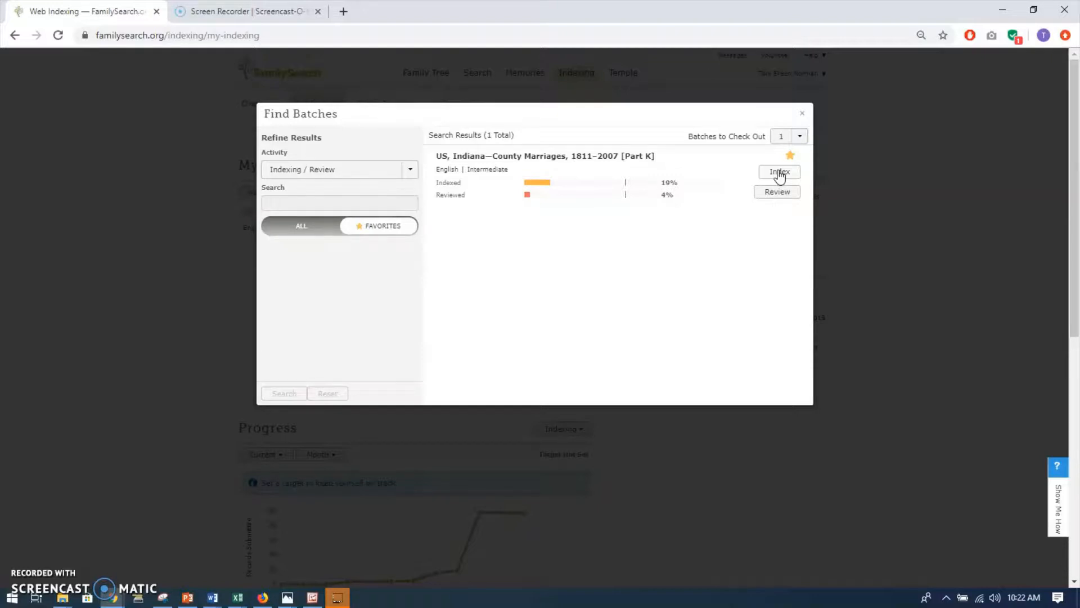
left_click(780, 173)
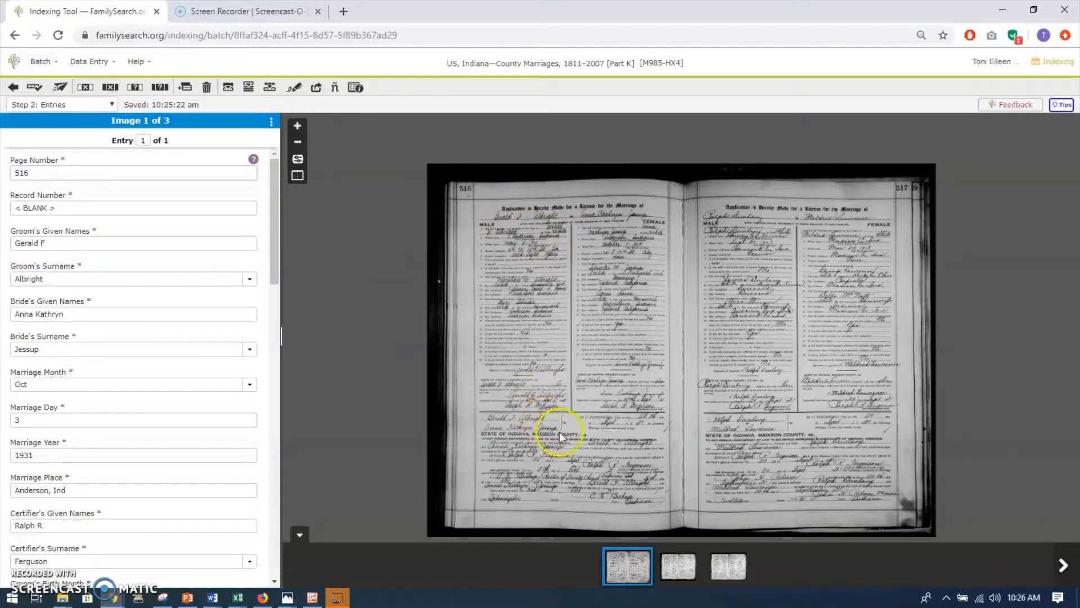
Enlarge the first record image and examine the marriage license applications on pages 516 and 517
left_click(298, 125)
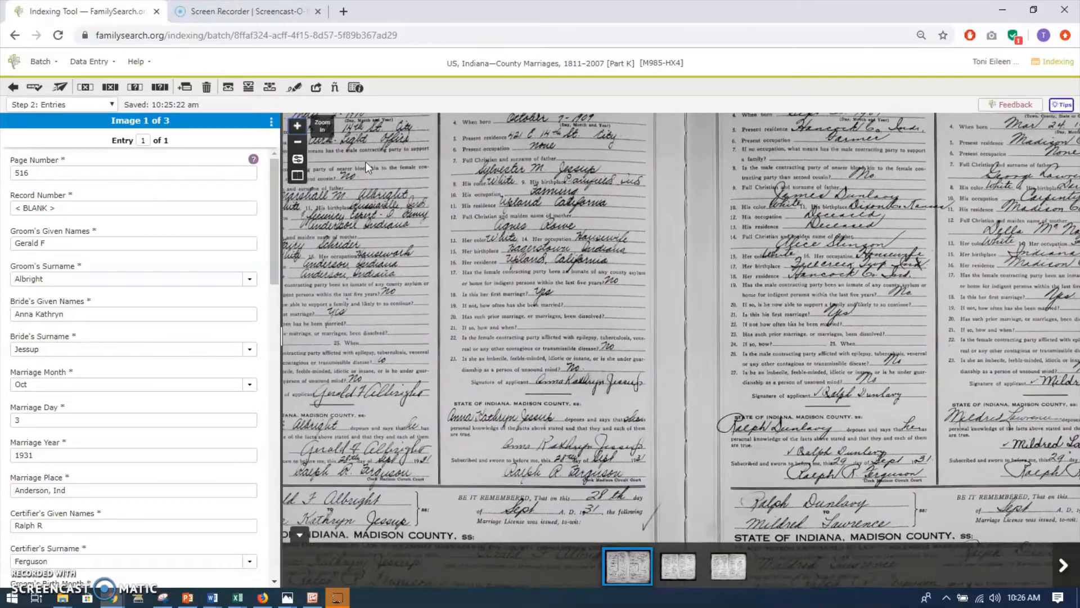
left_click(526, 321)
left_click(525, 286)
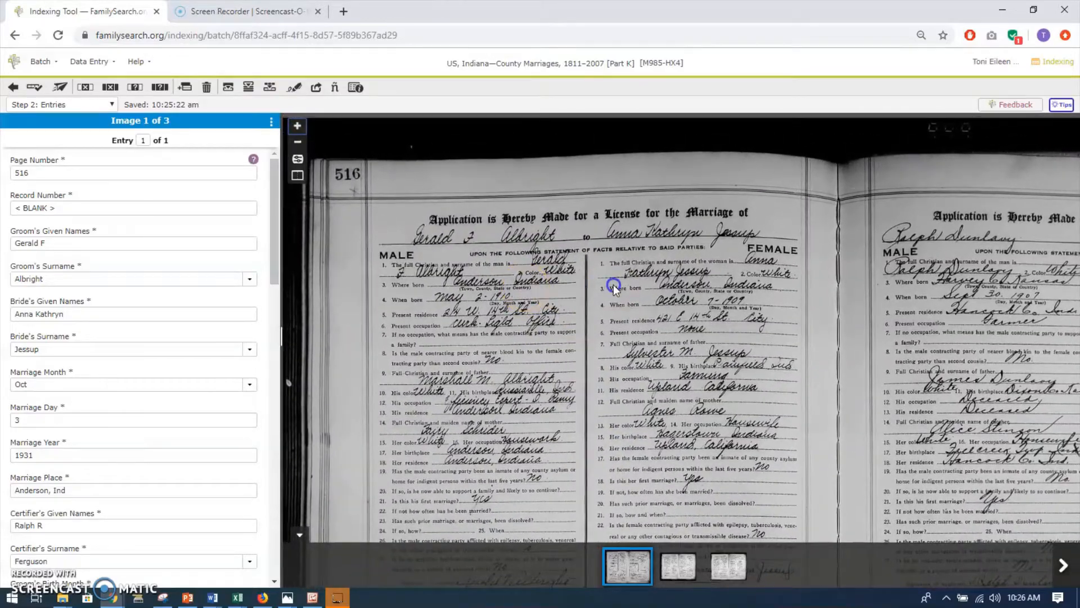
left_click_drag(613, 285, 308, 268)
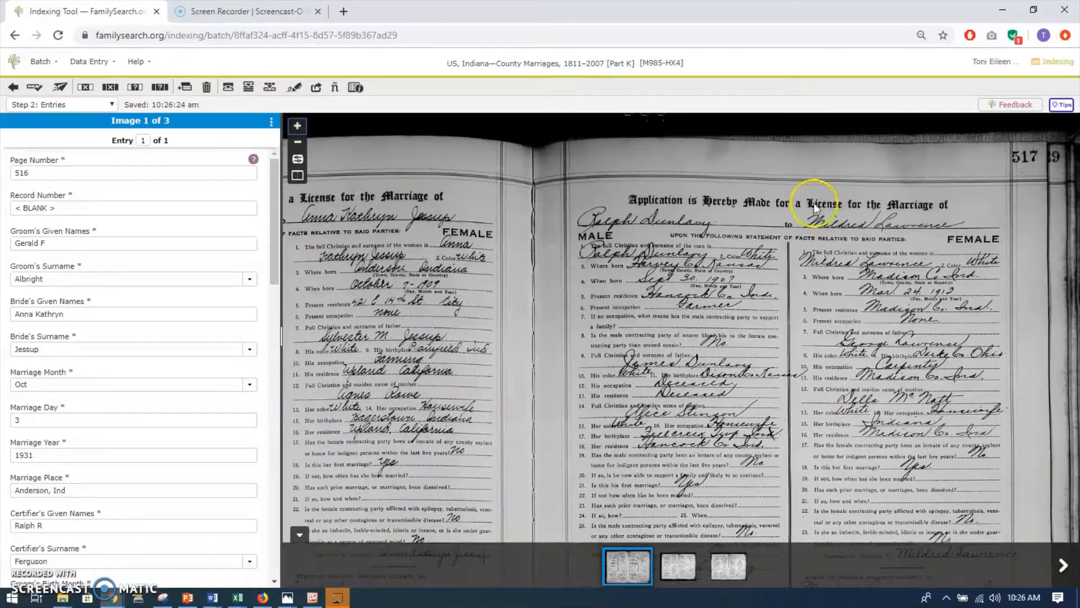
left_click_drag(596, 244, 774, 238)
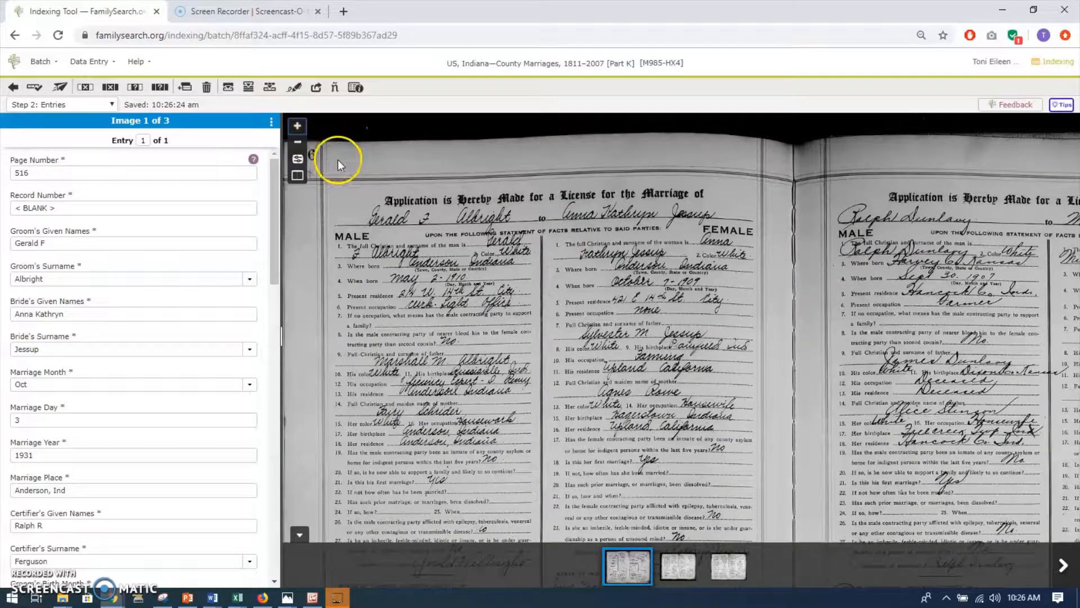
scroll(380, 204, "down", 1)
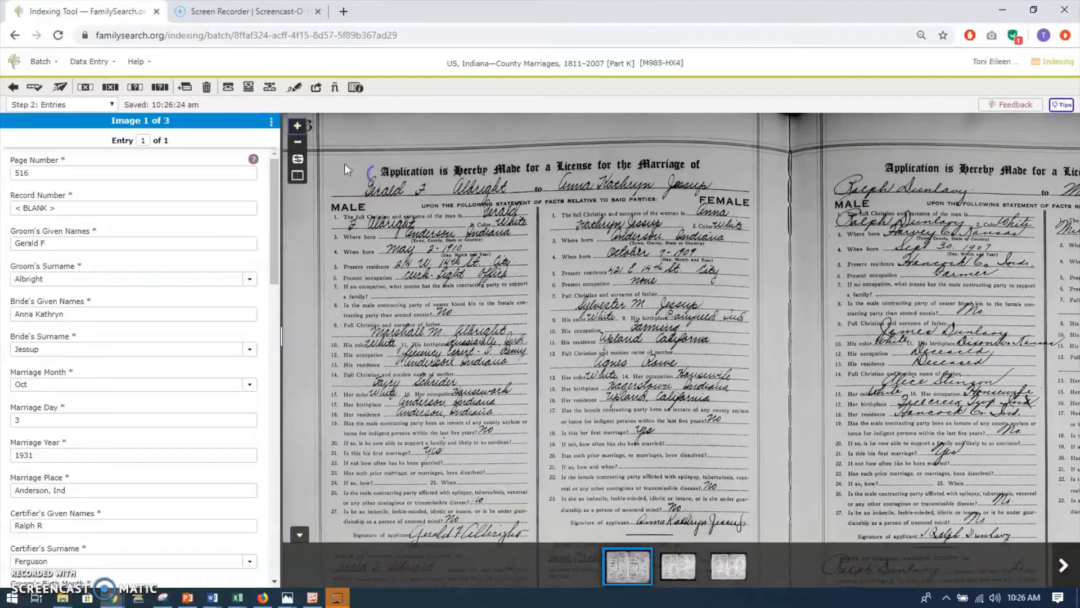
left_click(302, 131)
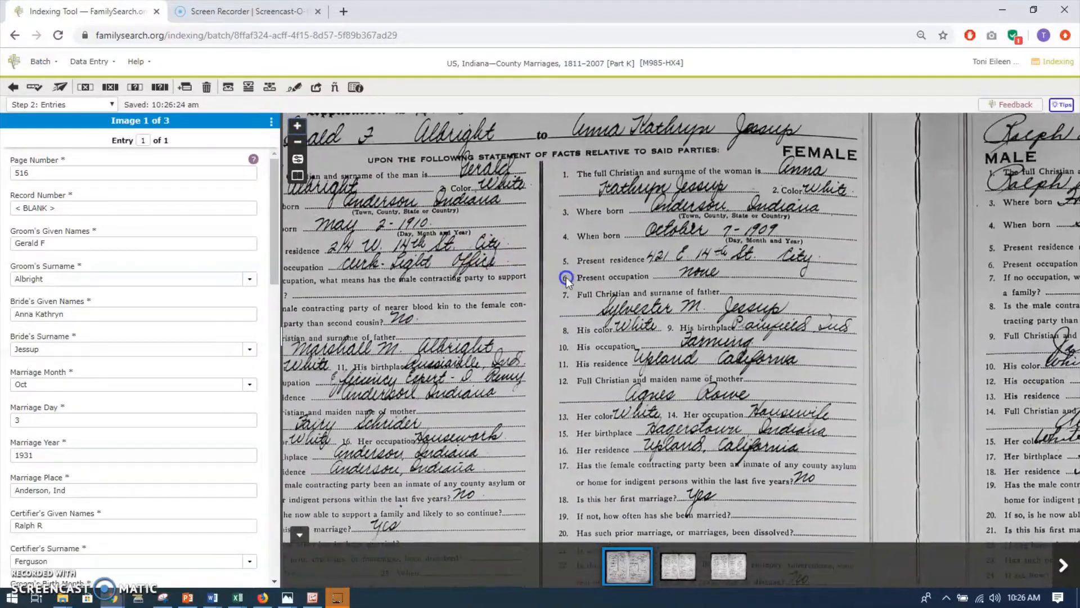
left_click_drag(566, 277, 596, 322)
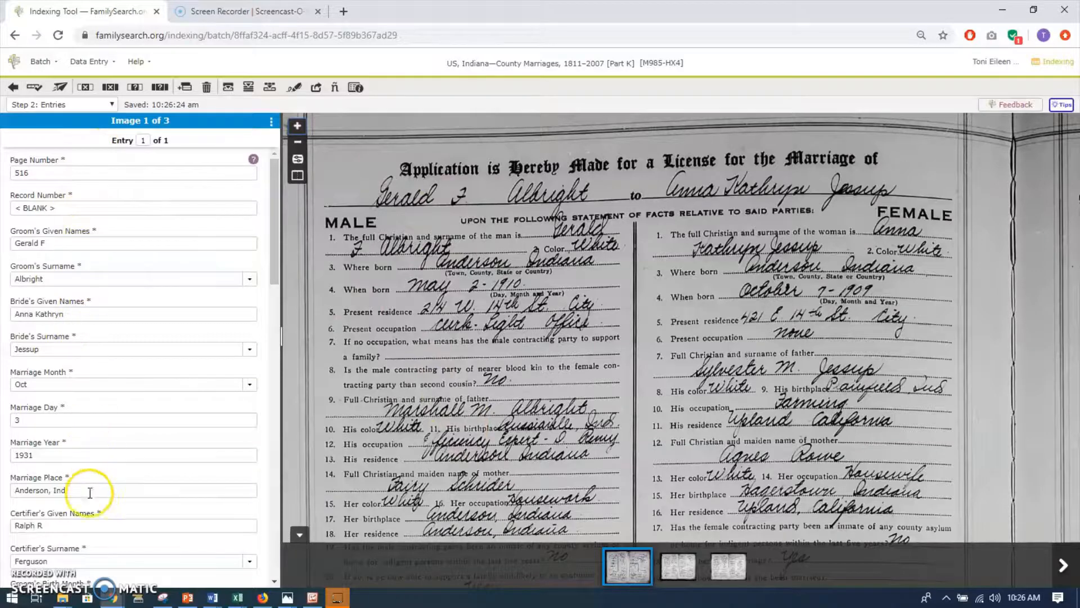
Switch the data entry layout to Table Entry
left_click(115, 66)
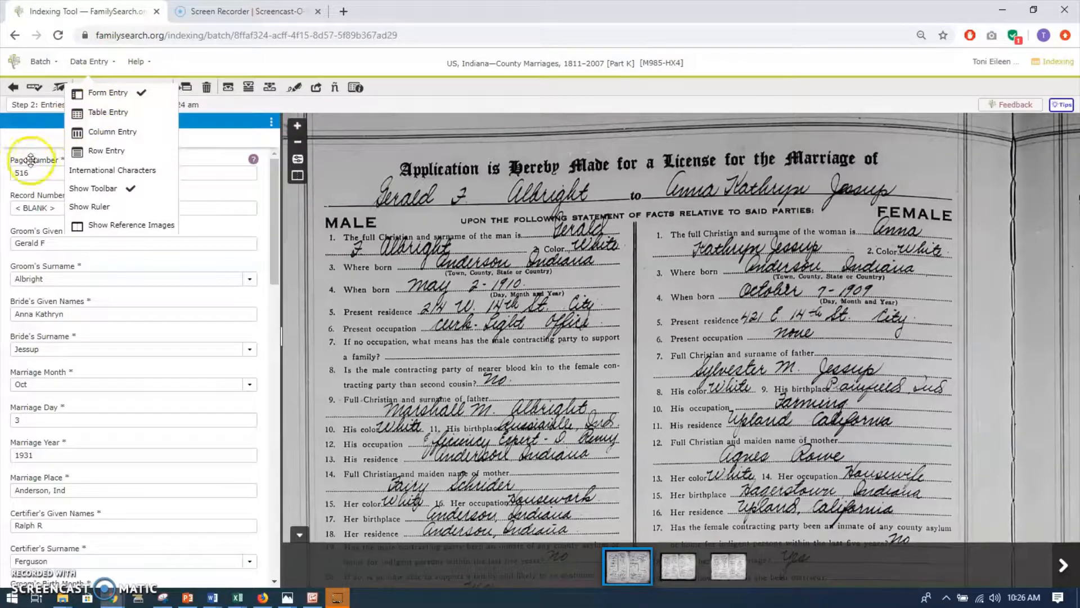
left_click(109, 116)
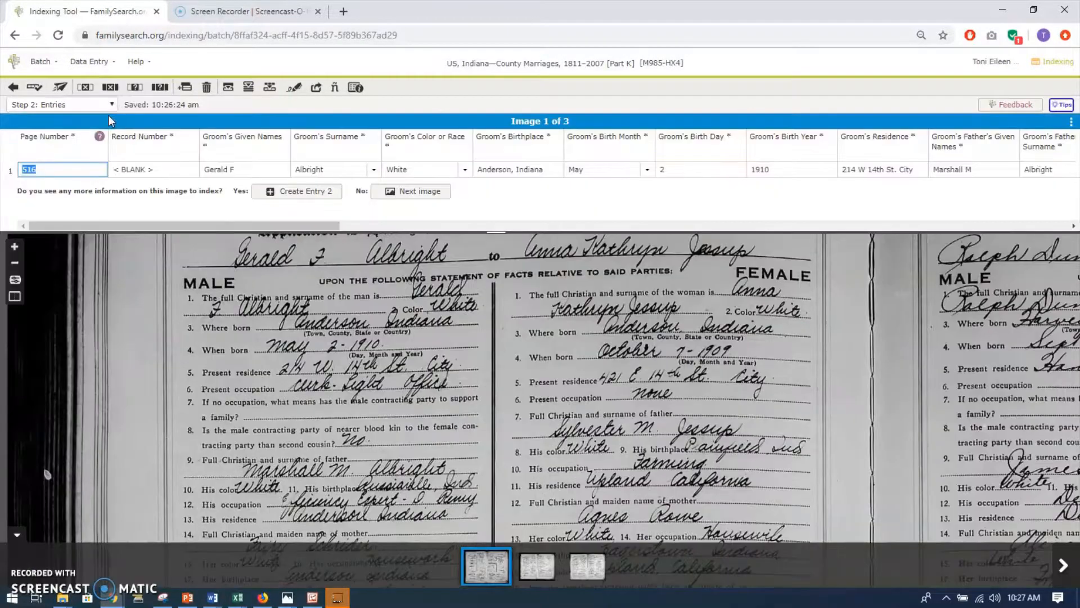
left_click(61, 169)
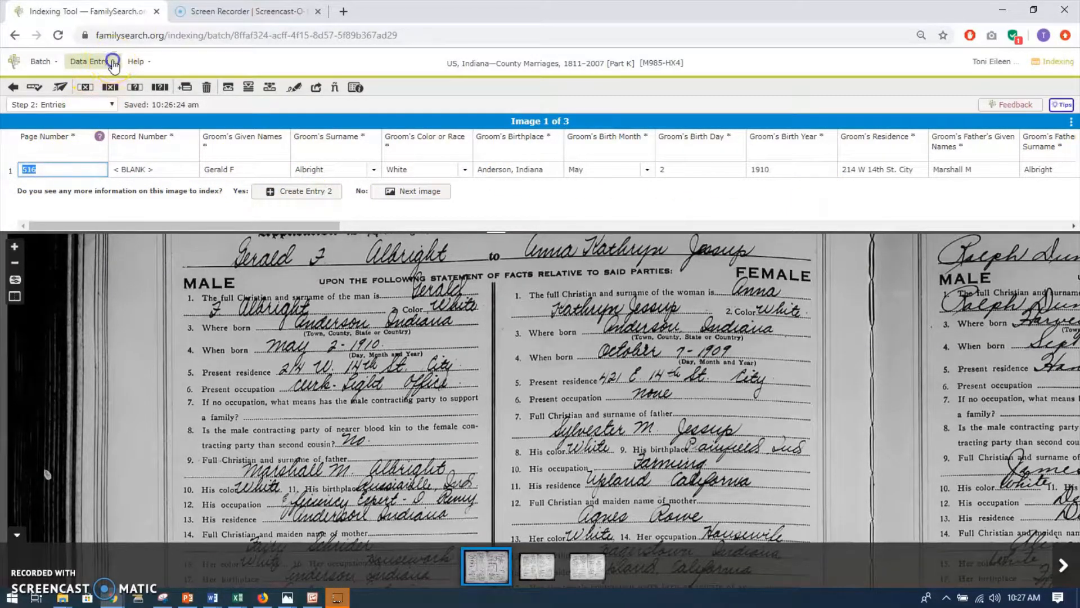
Show the ruler on the record image and align it with the line giving the applicants' full names
left_click(114, 64)
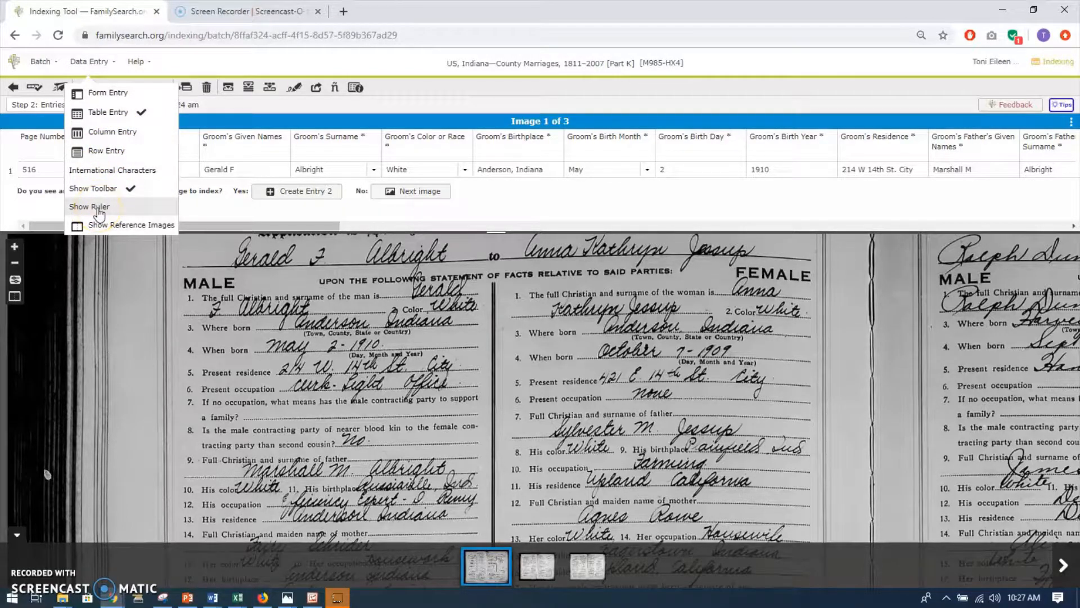
left_click(99, 211)
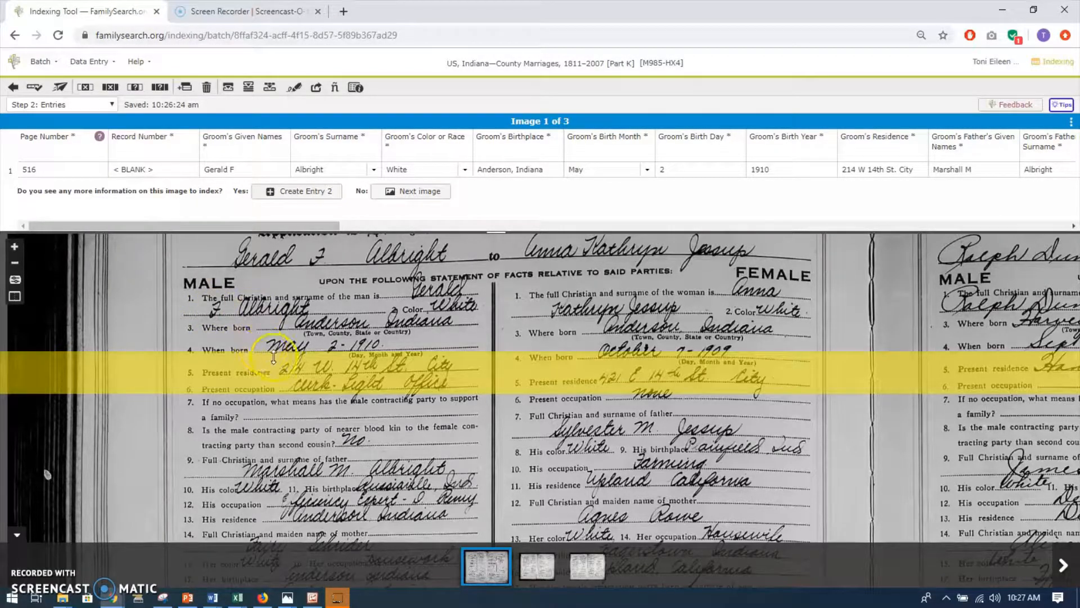
left_click_drag(277, 363, 287, 283)
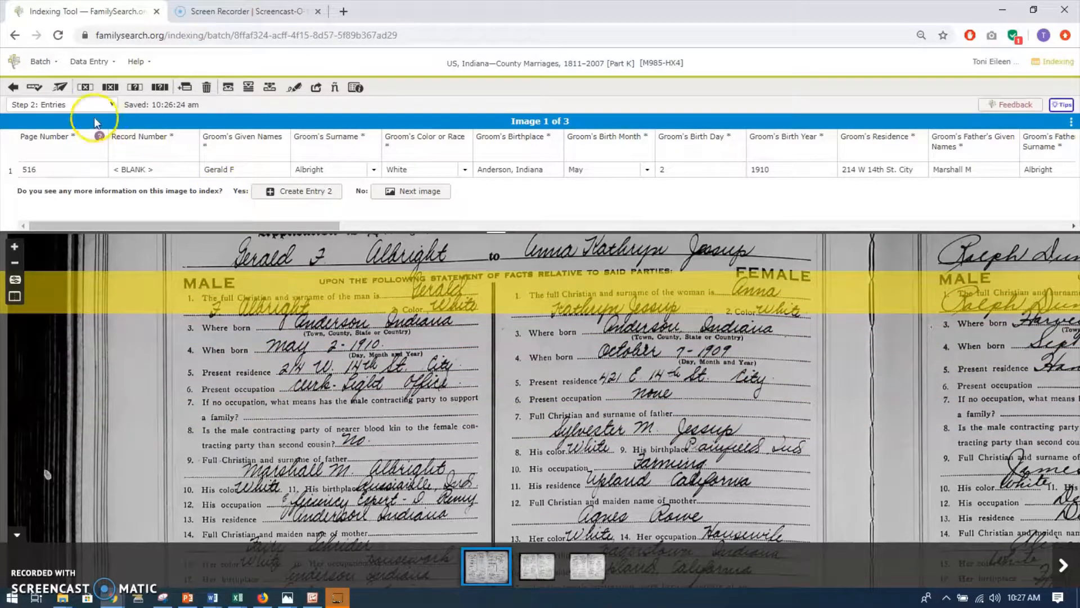
Change the data entry layout to Form Entry and narrow the form area to enlarge the image view
left_click(104, 63)
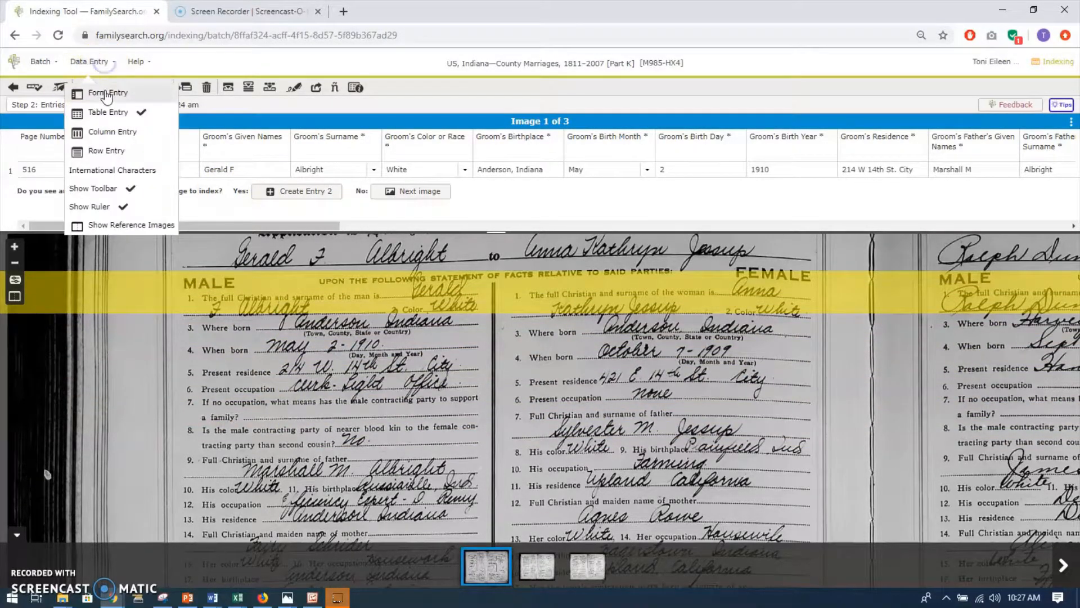
left_click(107, 96)
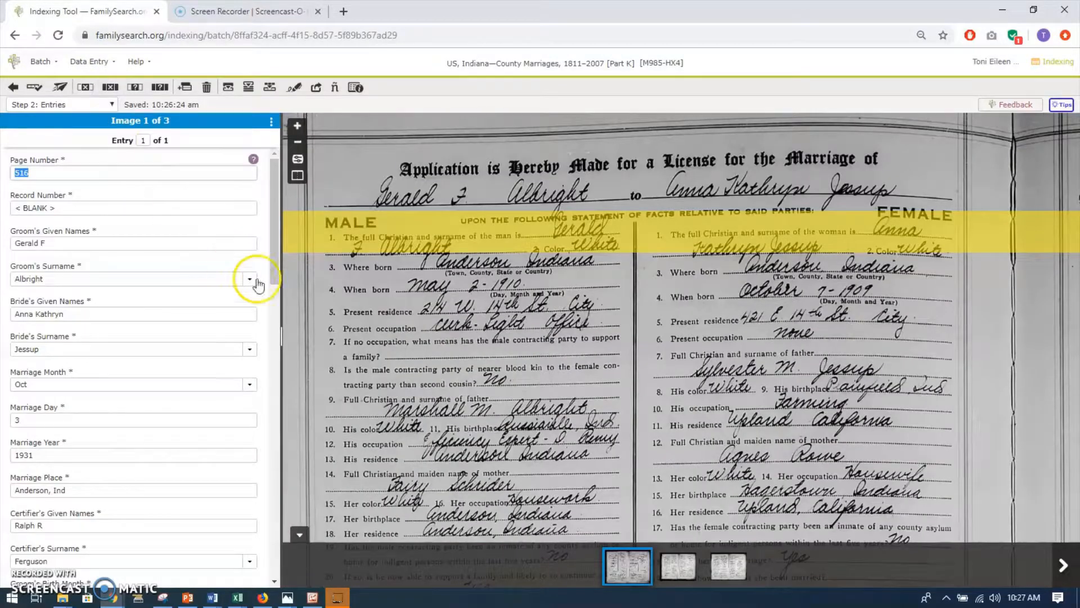
left_click_drag(283, 293, 220, 290)
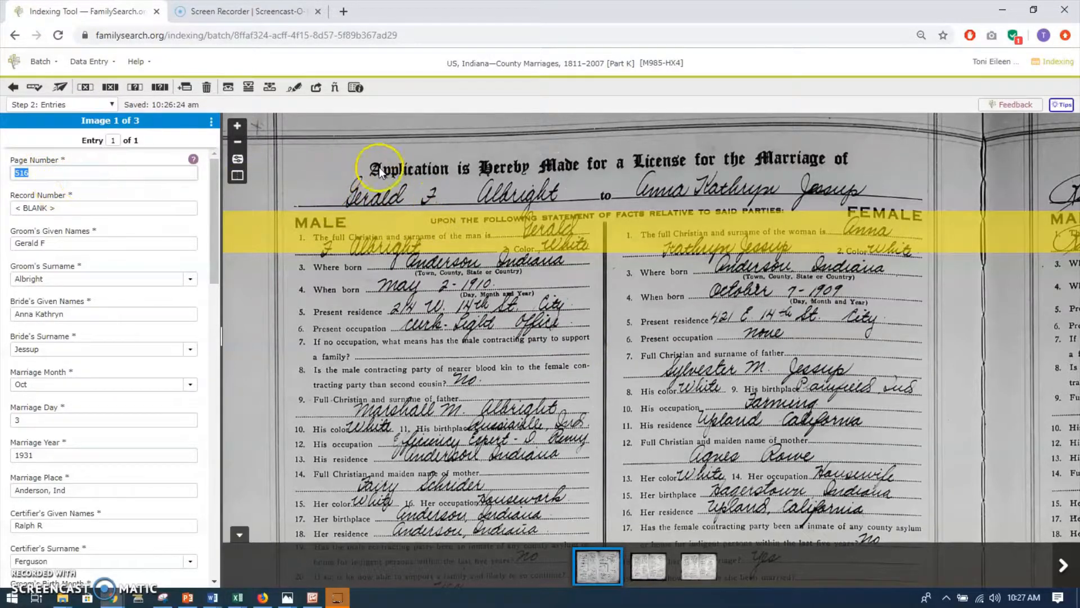
Examine the record on page 516 from its page number to the license section, with the Groom's Given Names field active
left_click_drag(386, 204, 390, 278)
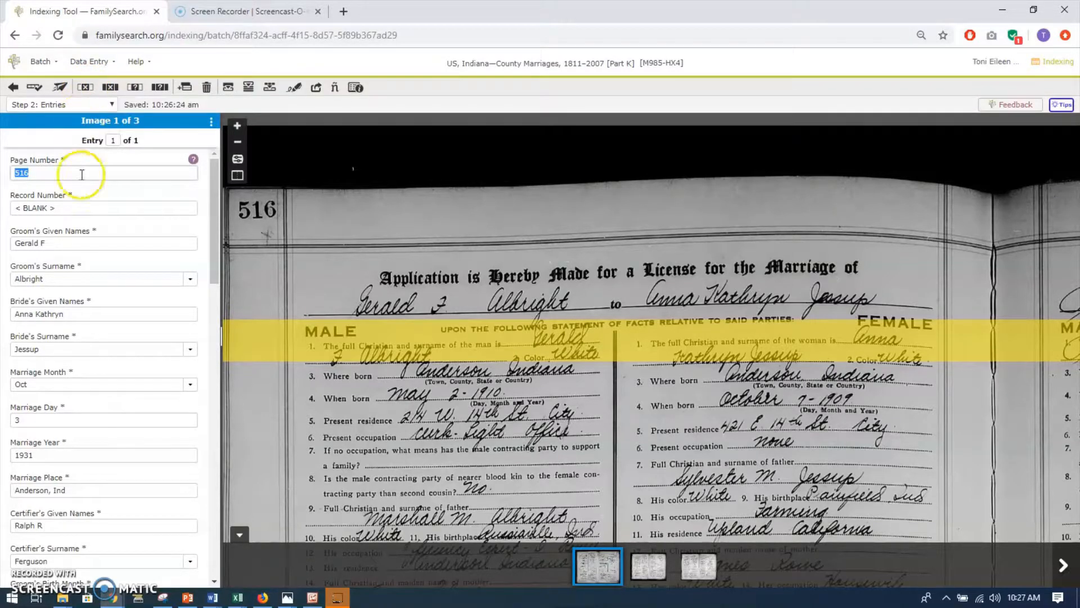
left_click(57, 243)
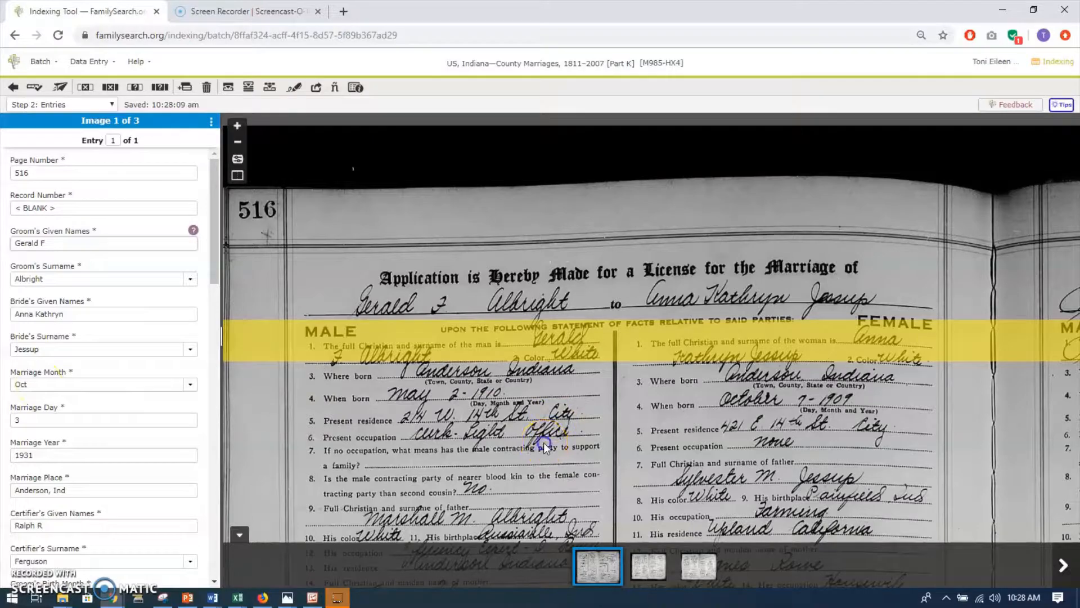
scroll(543, 443, "down", 2)
scroll(546, 458, "down", 6)
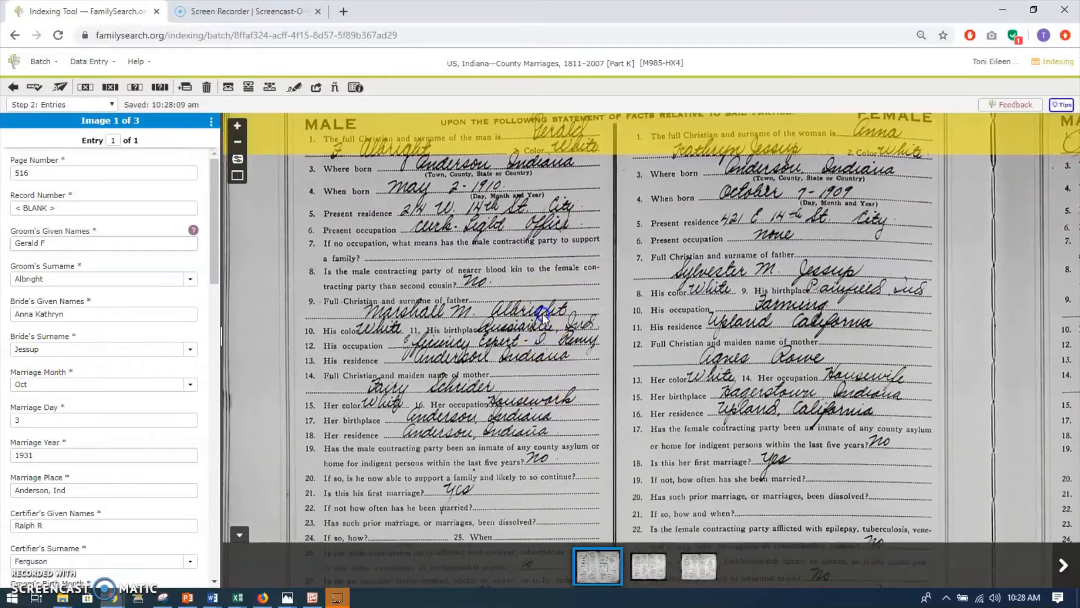
scroll(554, 365, "down", 5)
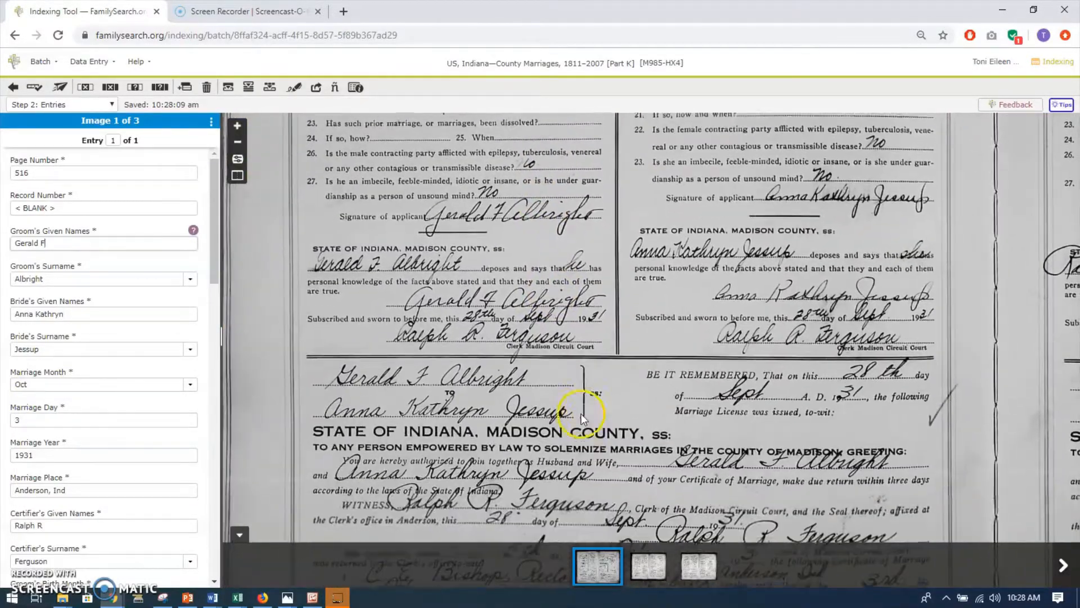
Check the license section of the page 516 record and align the ruler with the line giving the applicants' birth dates
left_click_drag(634, 433, 634, 425)
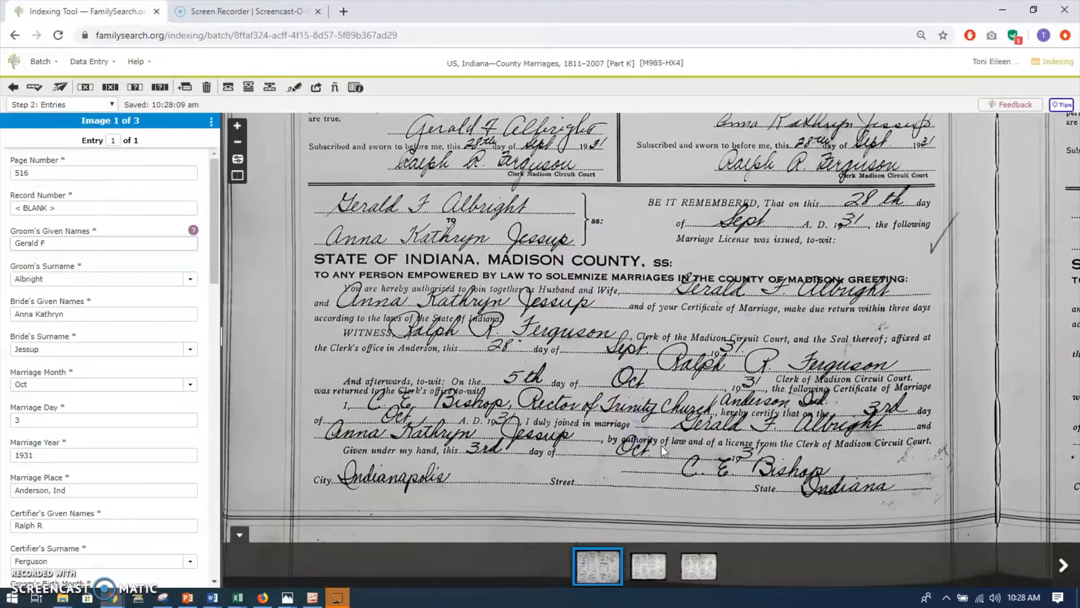
scroll(526, 270, "up", 10)
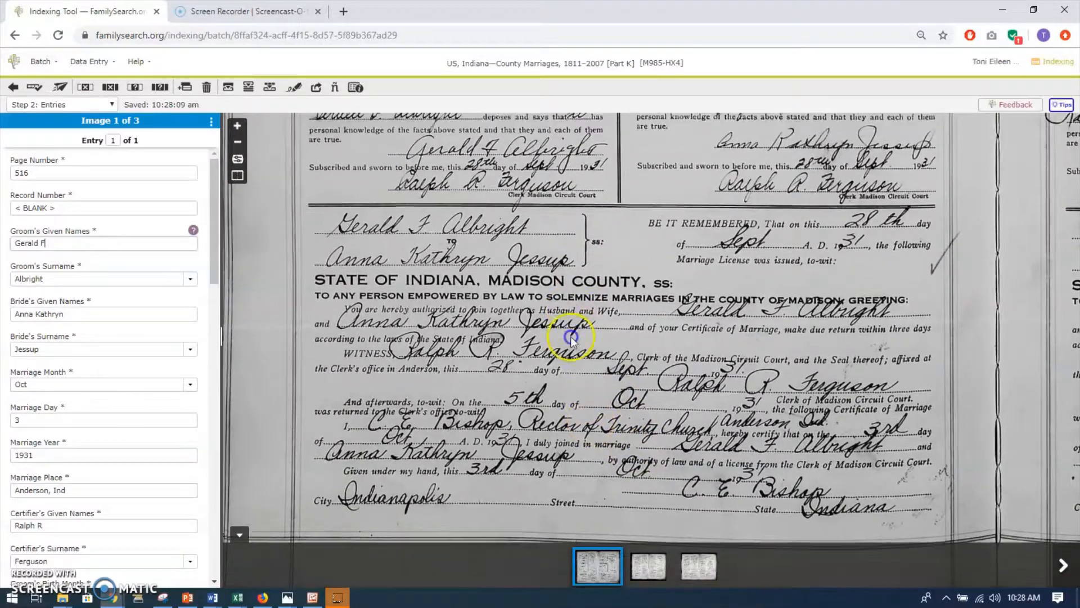
left_click_drag(499, 261, 505, 348)
left_click_drag(548, 252, 548, 315)
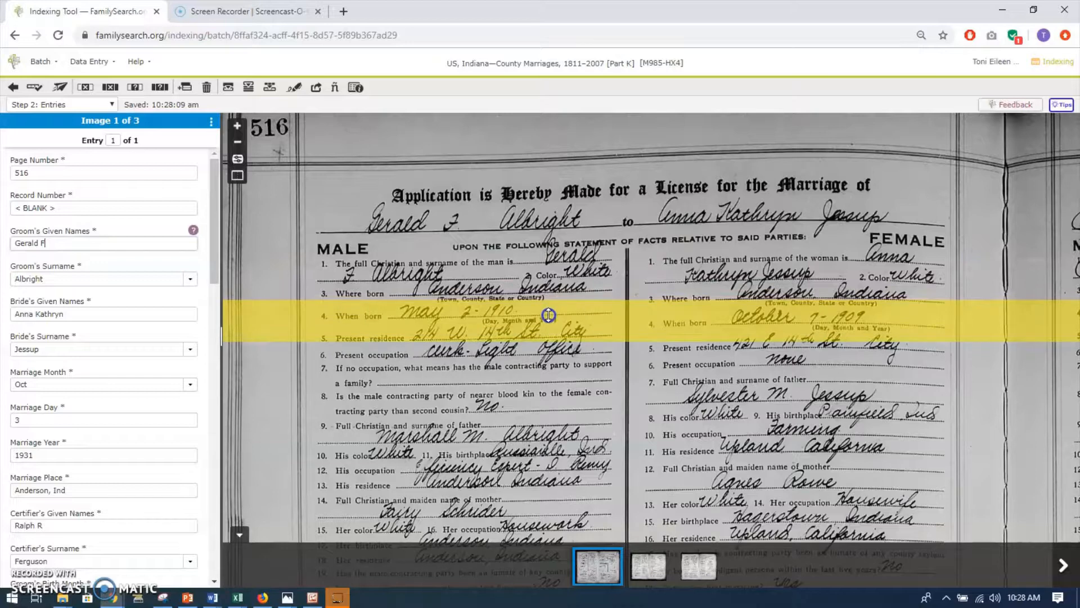
Reorder the form so Groom's Birth Month, Groom's Birth Day and Groom's Birth Year come directly after Bride's Given Names
left_click_drag(215, 262, 214, 321)
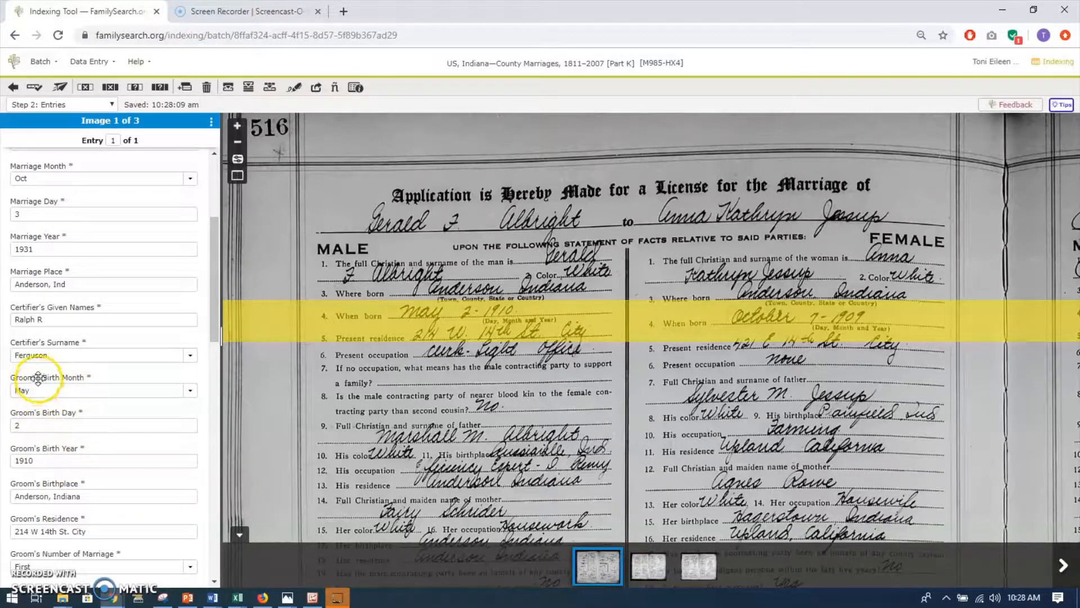
left_click_drag(38, 378, 47, 239)
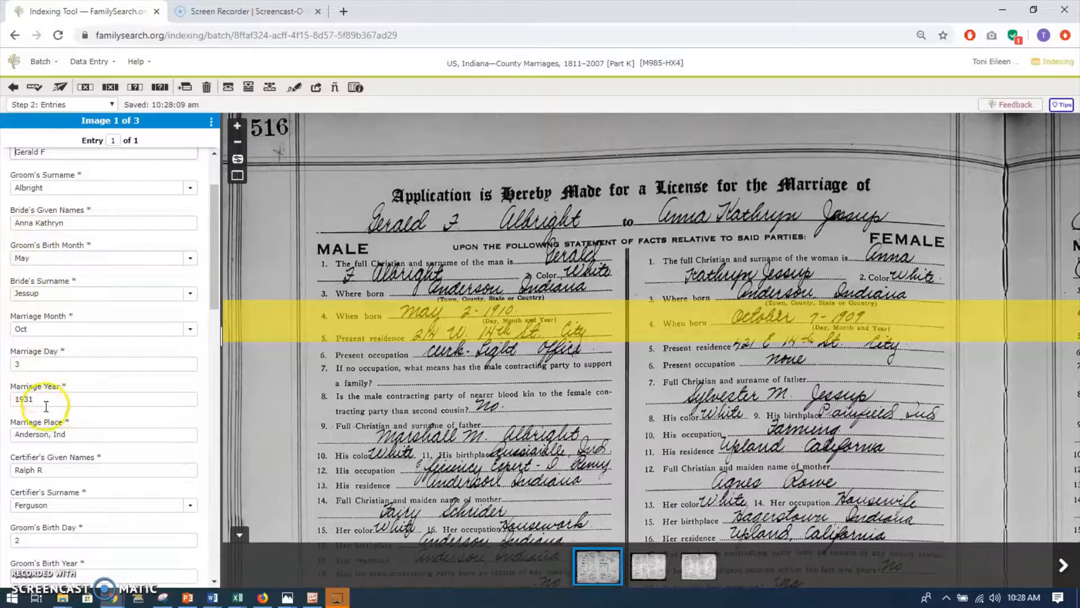
scroll(53, 410, "down", 1)
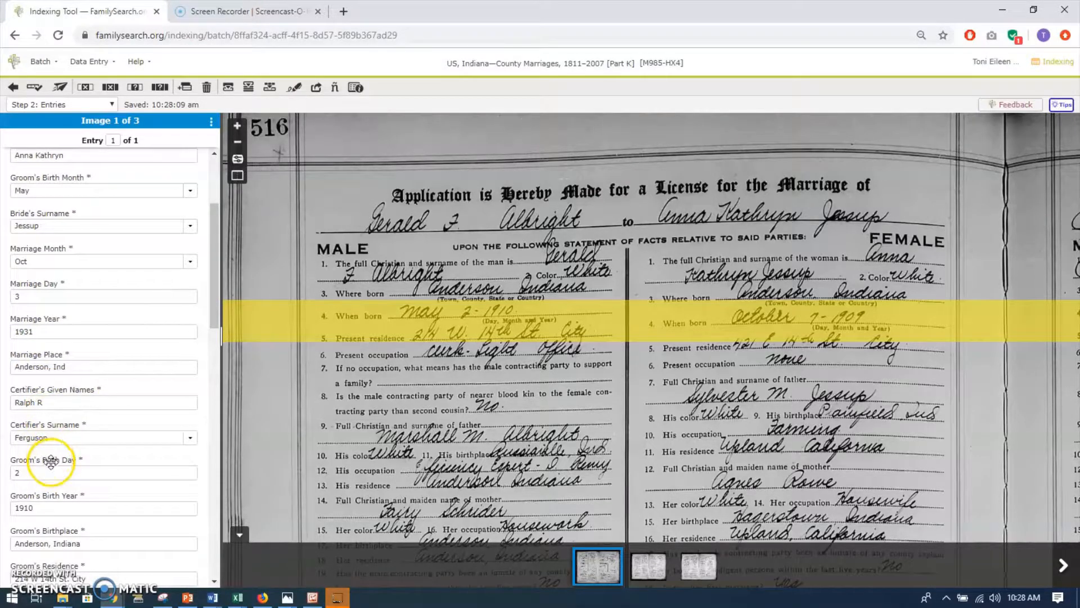
left_click_drag(51, 462, 65, 213)
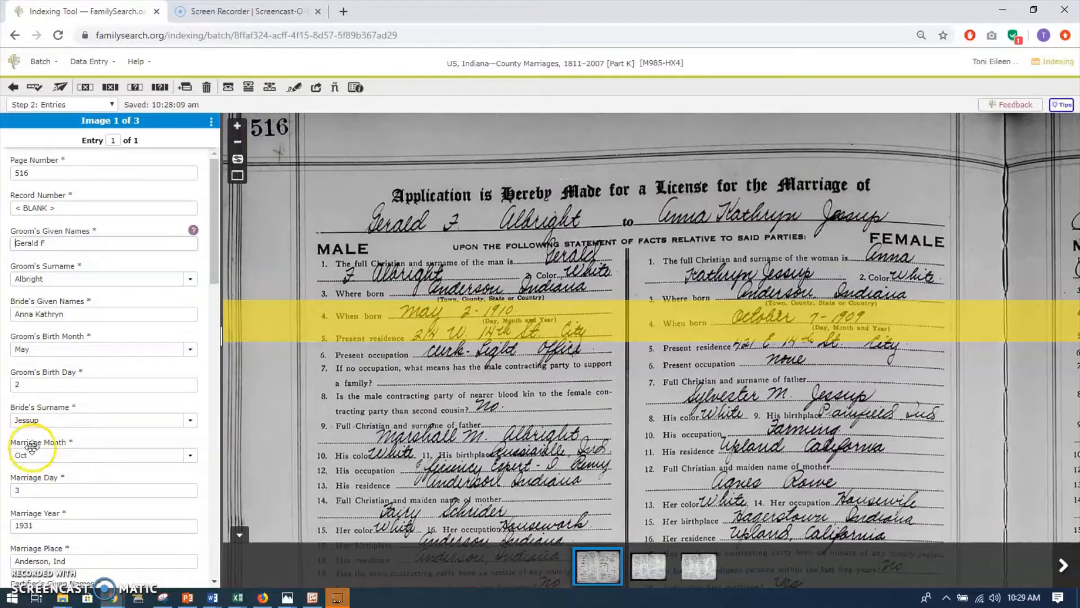
scroll(72, 450, "down", 1)
scroll(72, 450, "down", 3)
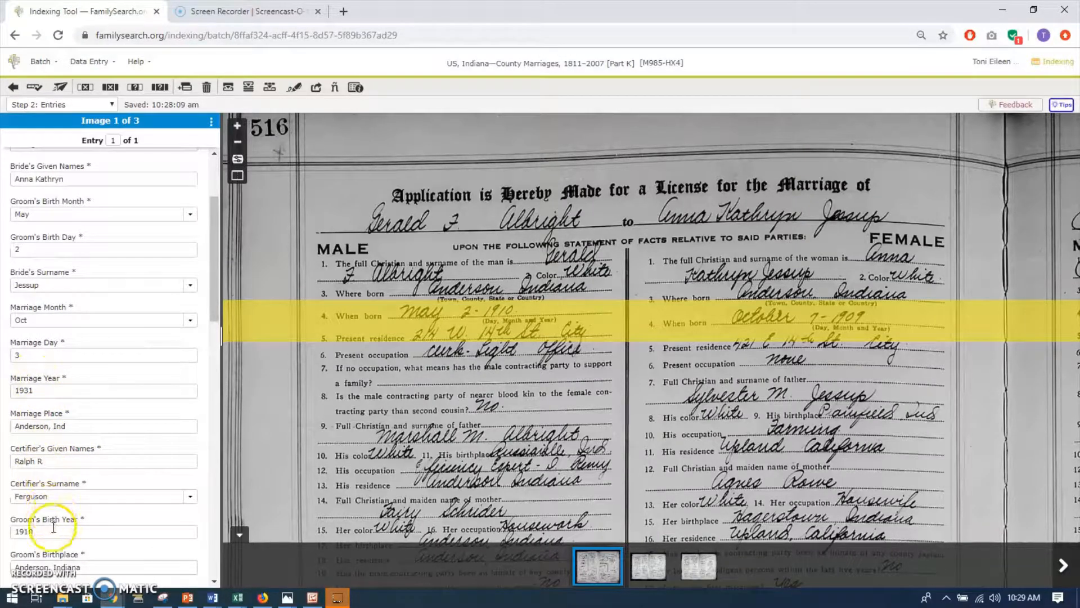
left_click_drag(68, 522, 69, 275)
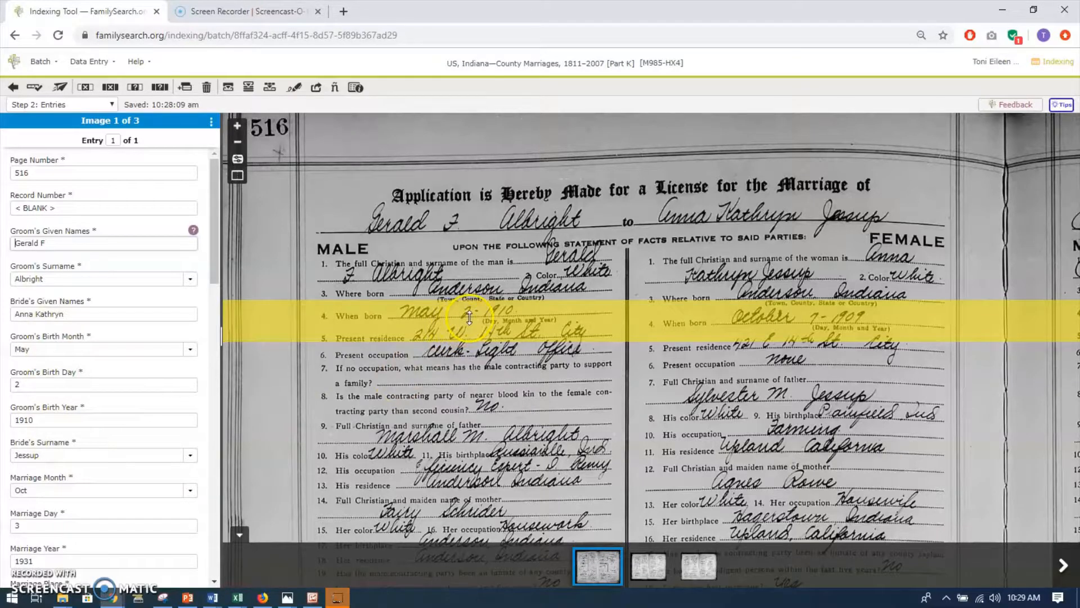
Move the ruler on the record image down to item 7
left_click_drag(473, 319, 474, 379)
left_click(426, 360)
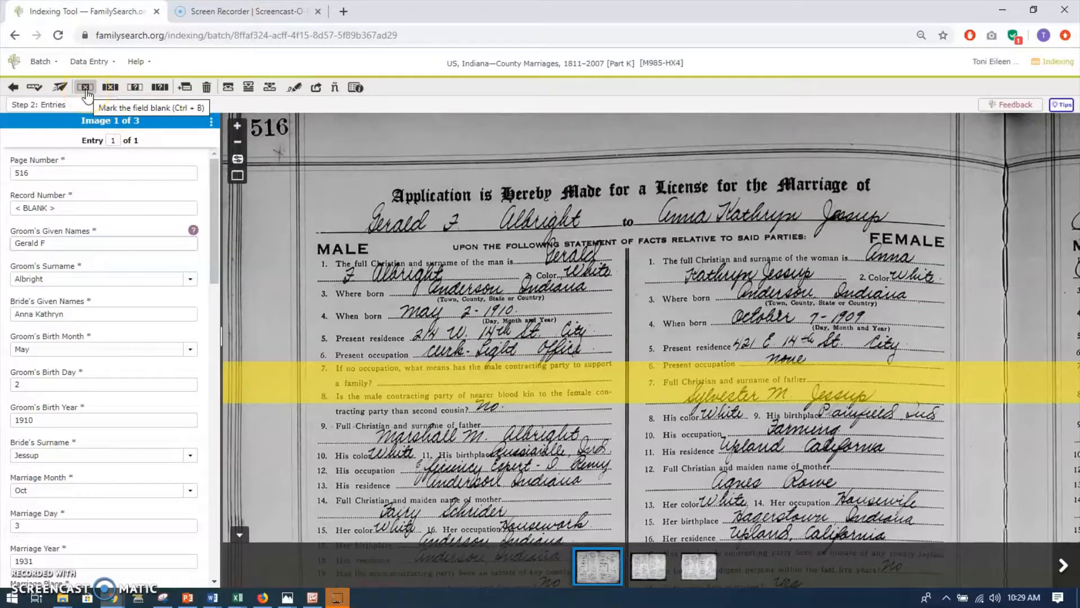
left_click(110, 89)
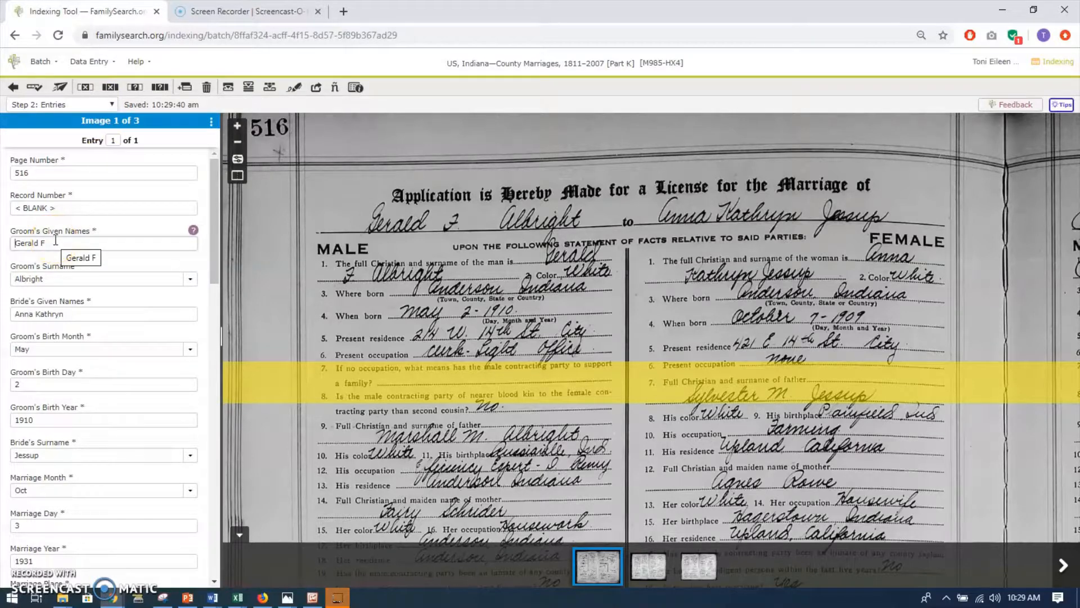
left_click(136, 89)
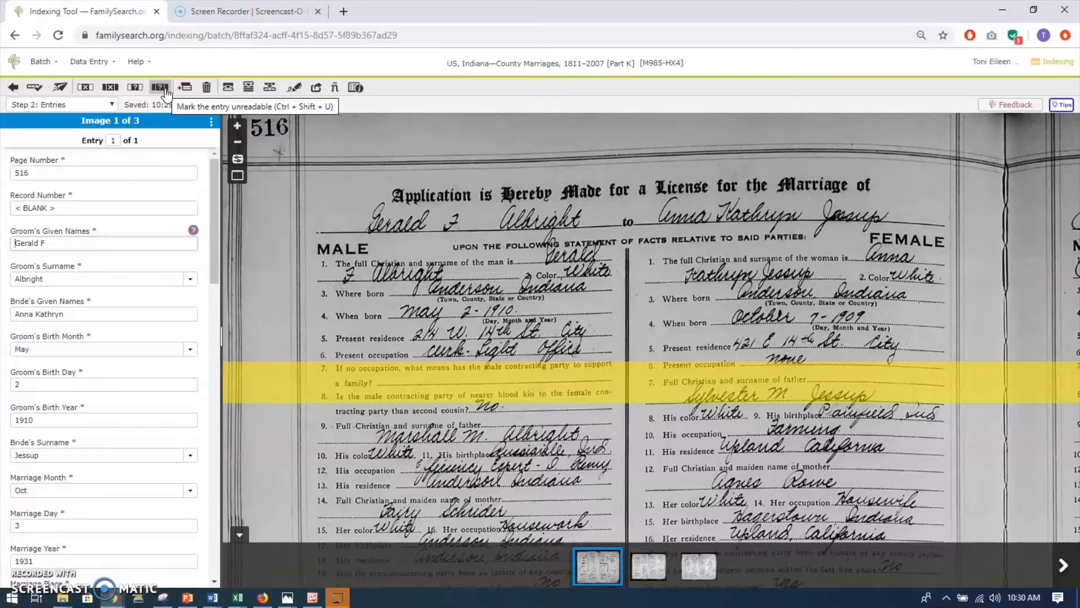
left_click(185, 88)
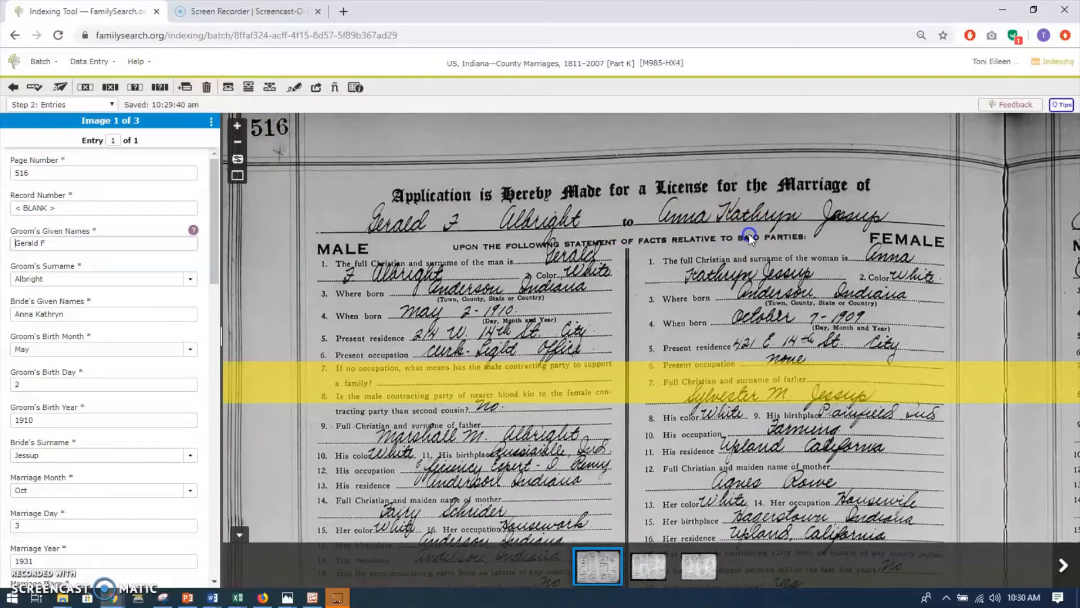
Add one entry after the last entry for the second marriage record on the image and open it
left_click_drag(894, 215, 429, 227)
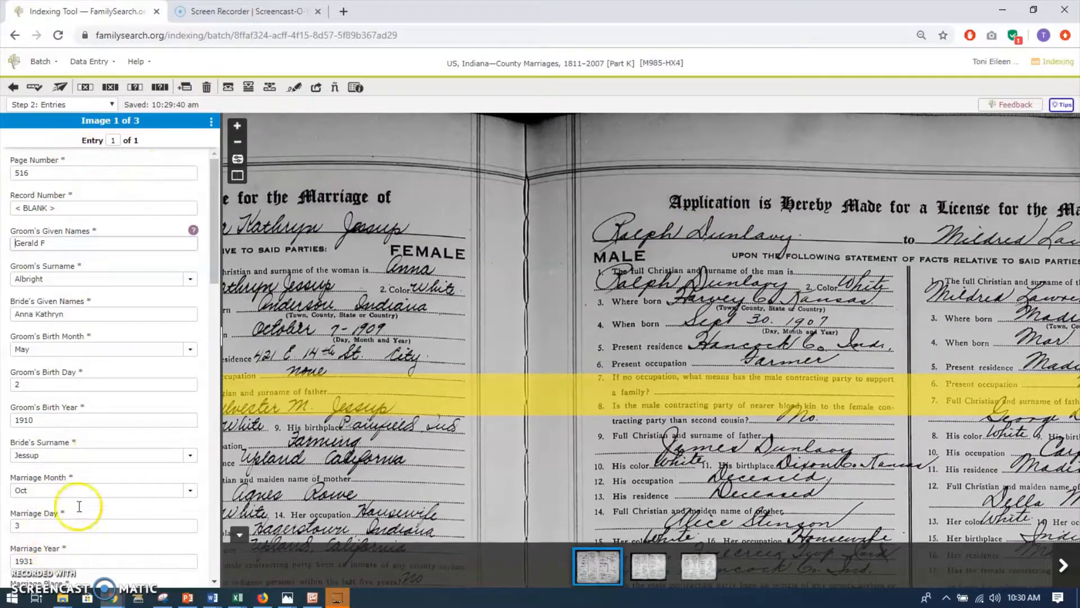
left_click_drag(765, 272, 886, 251)
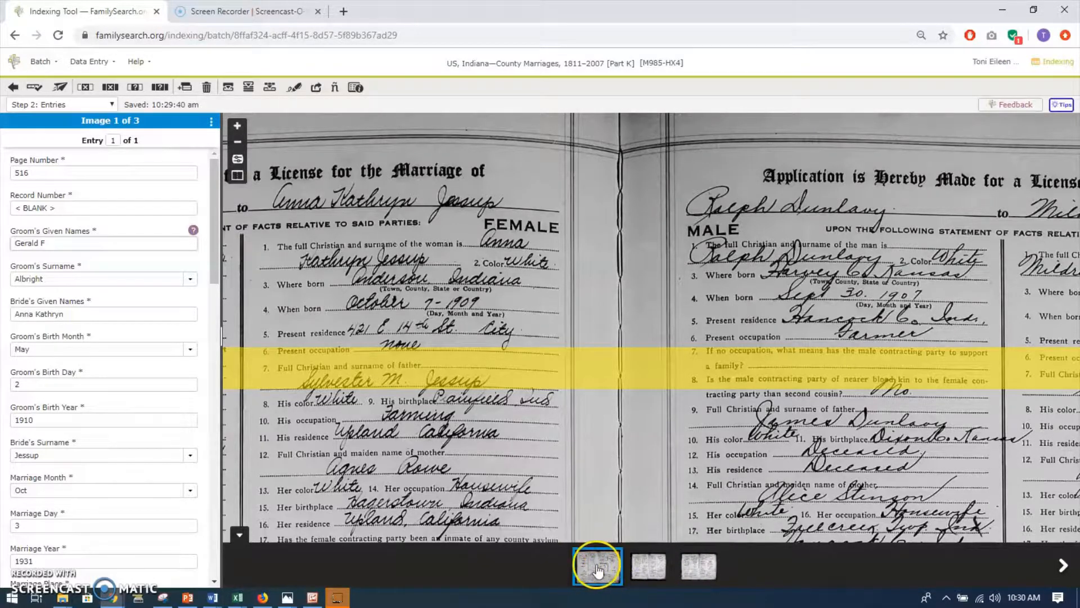
left_click(186, 87)
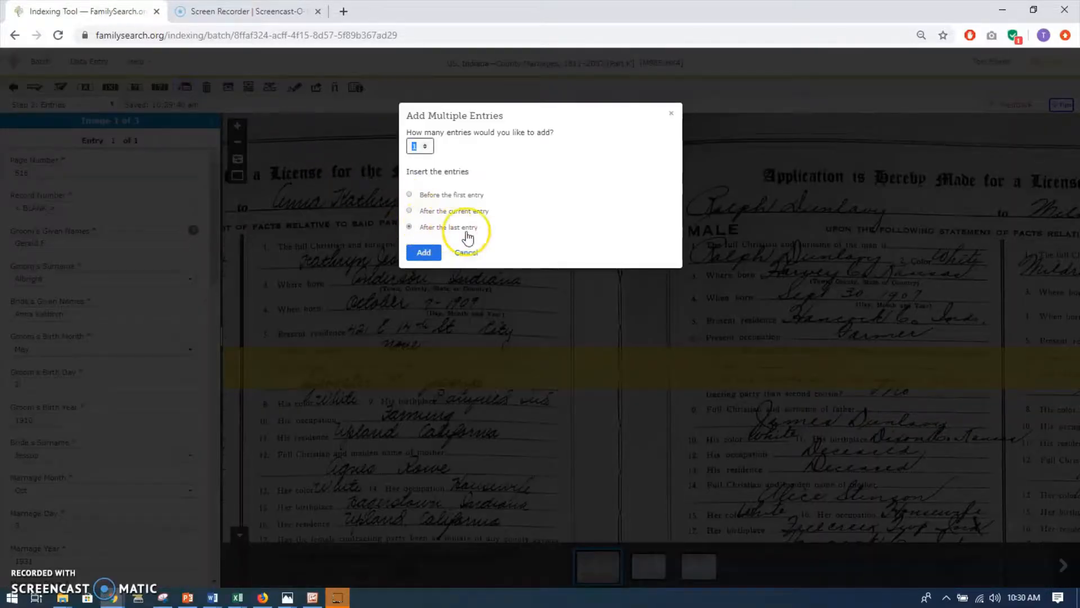
left_click(423, 253)
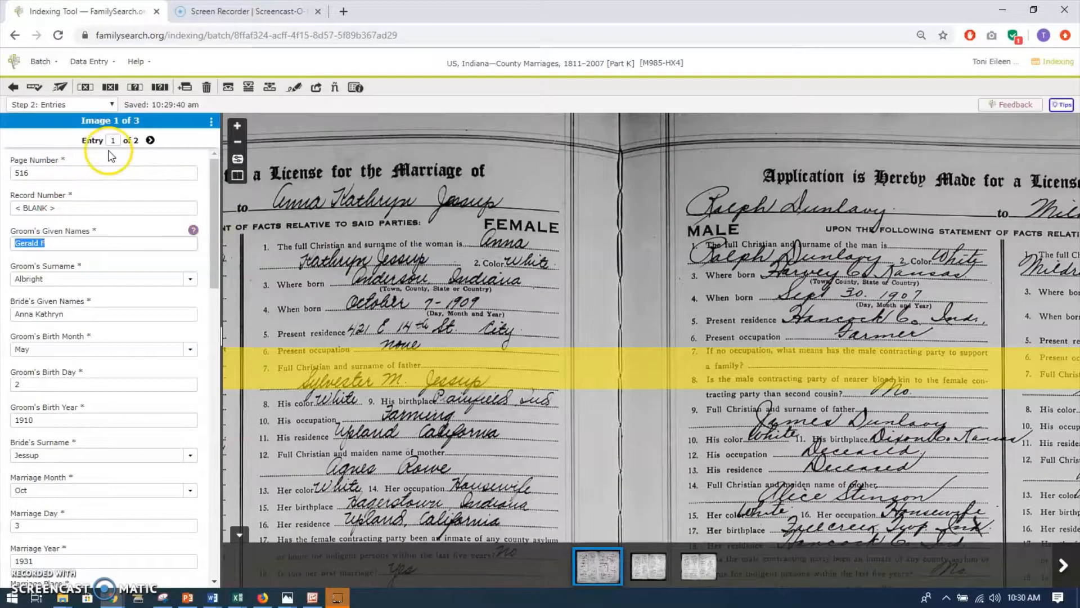
left_click(150, 140)
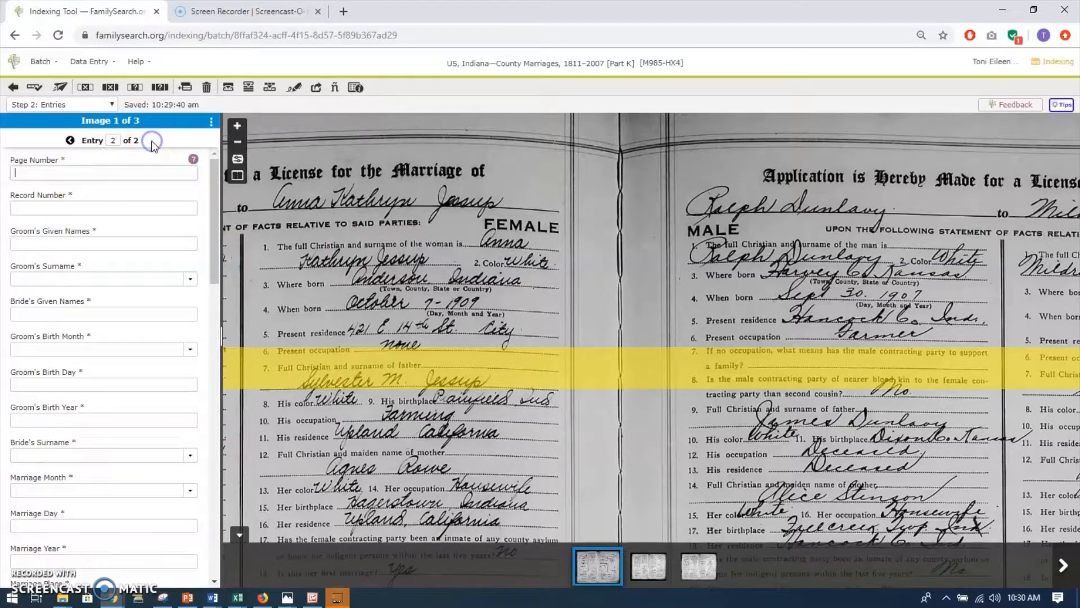
In entry 2, set the Page Number to 517 and mark the Record Number as blank
left_click_drag(757, 234, 445, 340)
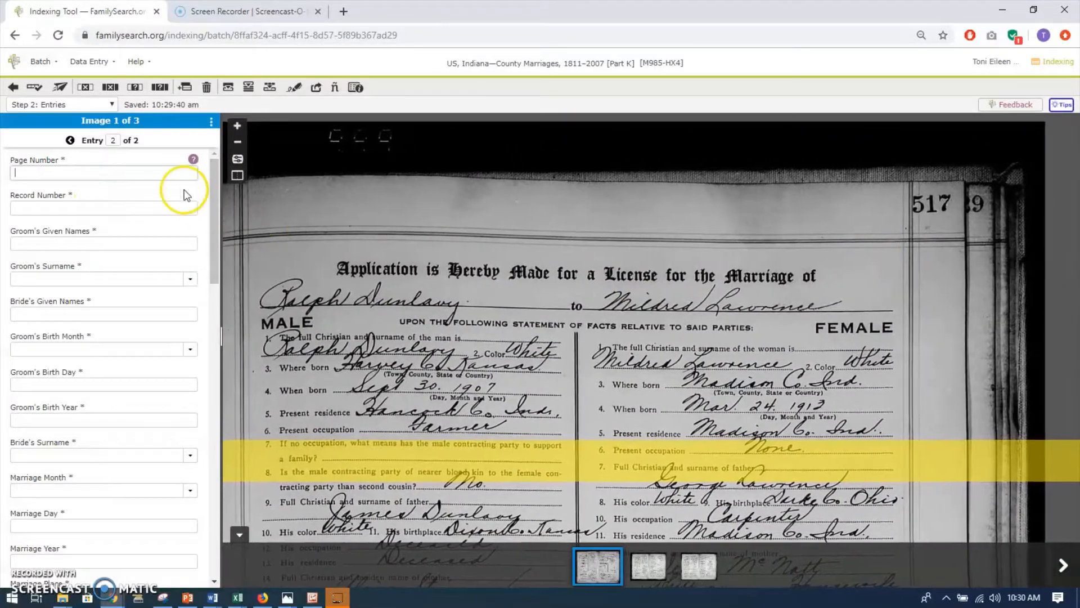
left_click(88, 173)
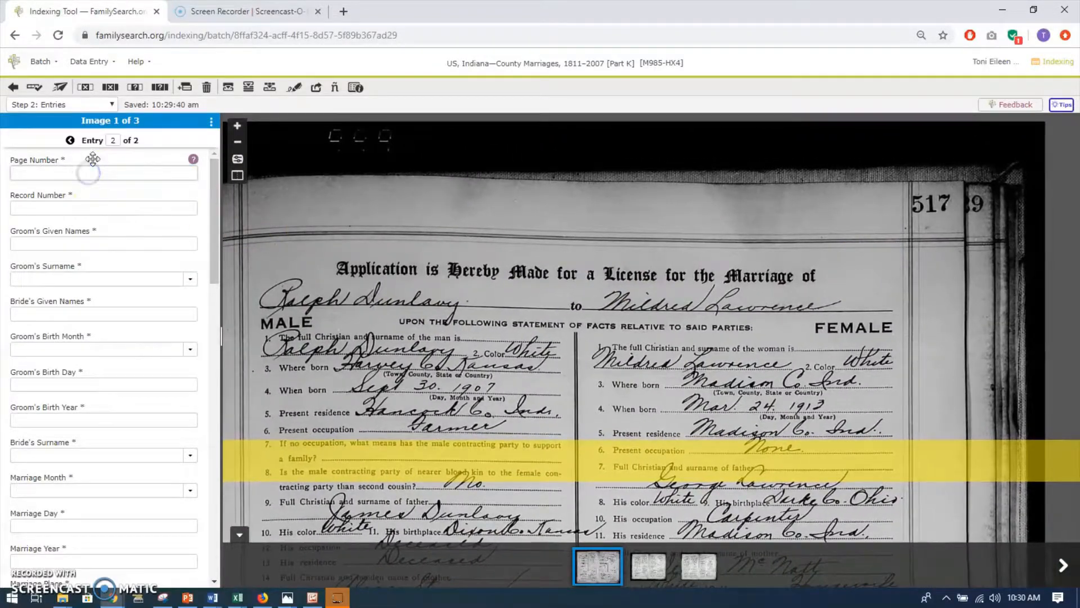
type("517")
left_click(70, 208)
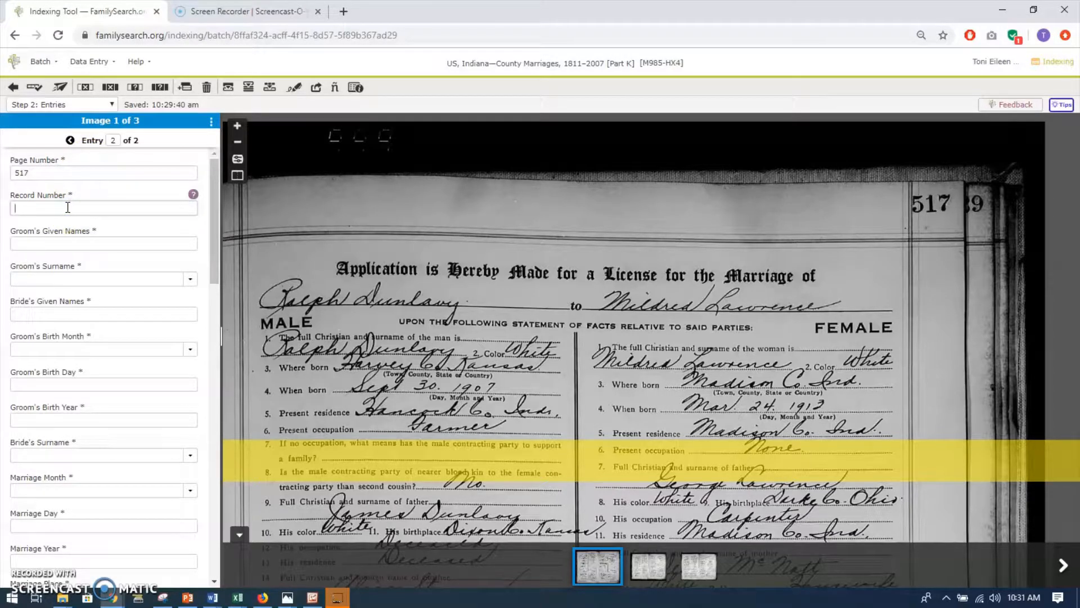
key("ctrl+b")
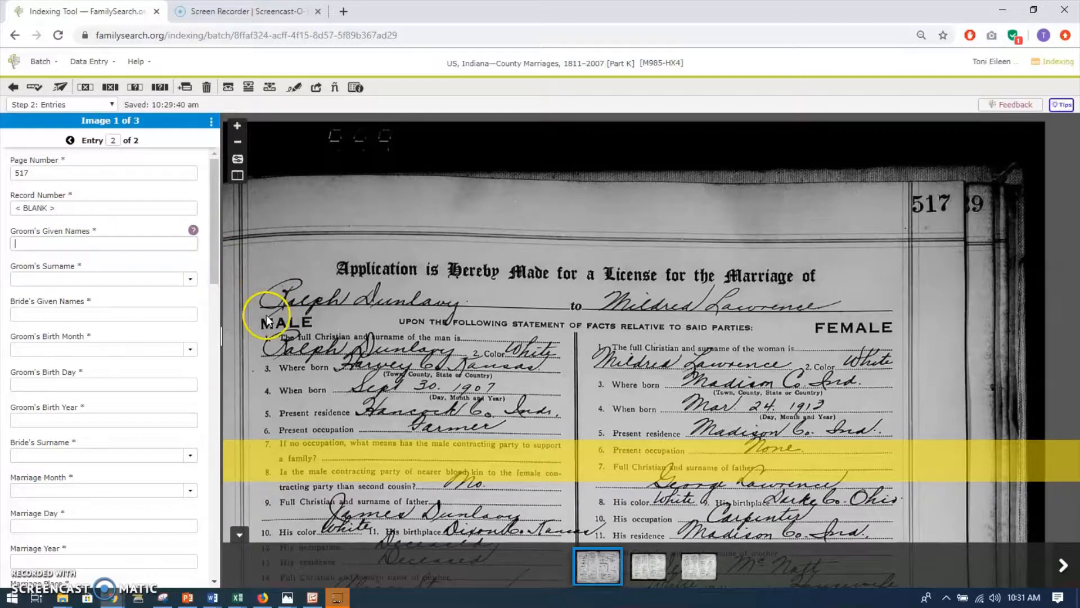
Enter the groom's given name and surname and the bride's given name from the page 517 record
left_click(49, 243)
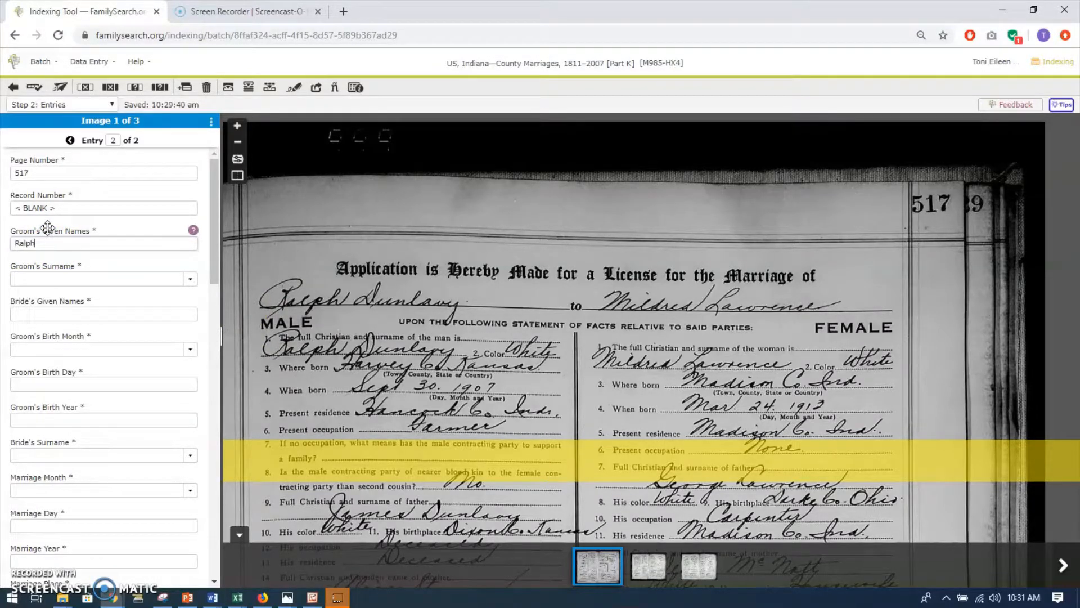
key("Tab")
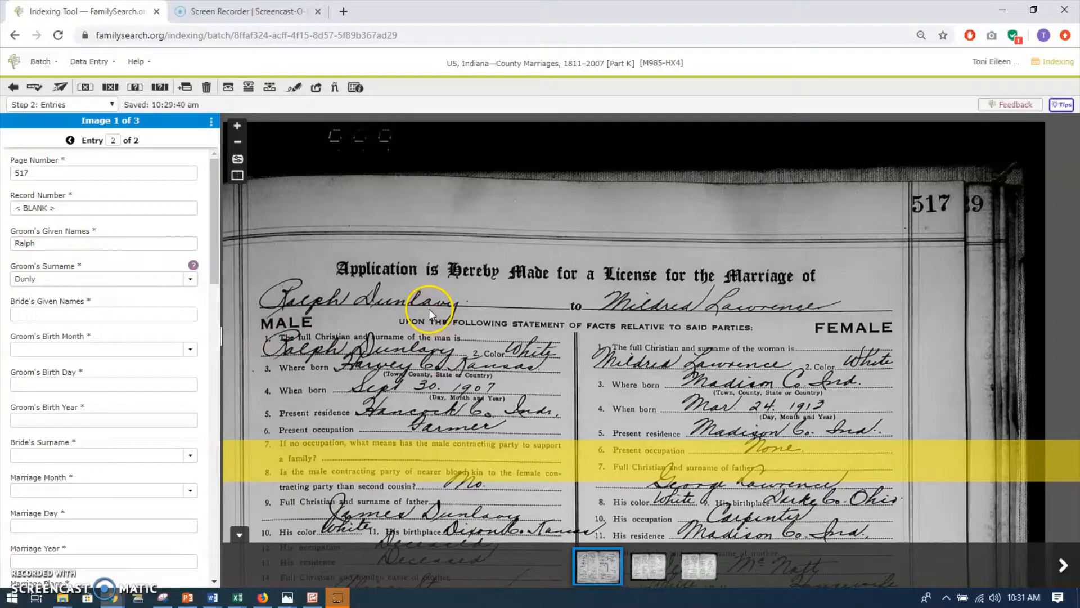
left_click(40, 278)
key("BackSpace")
type("avy")
left_click(60, 316)
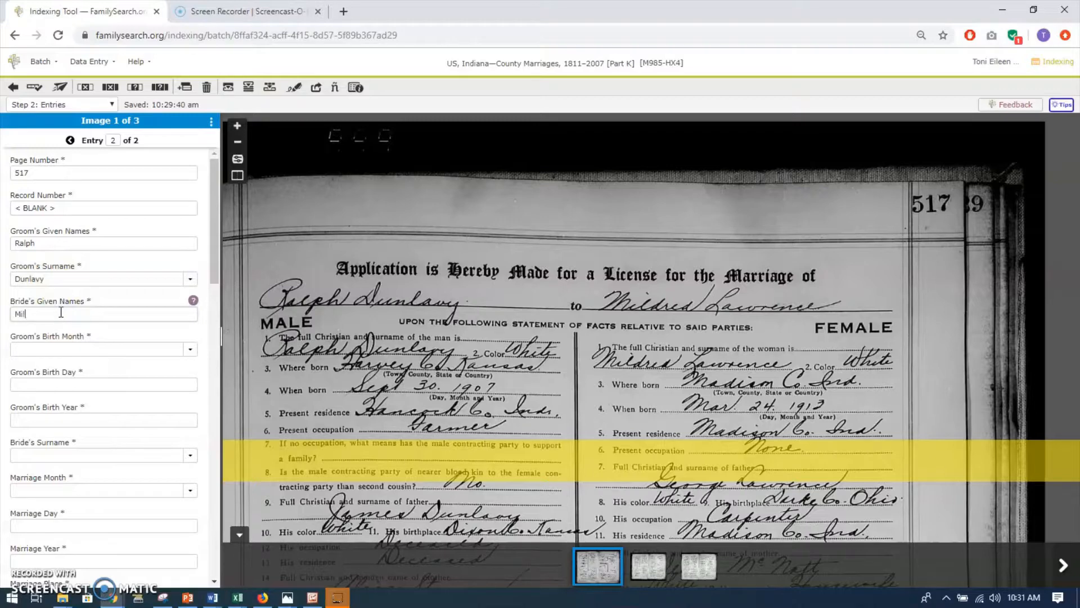
left_click(49, 347)
type("La")
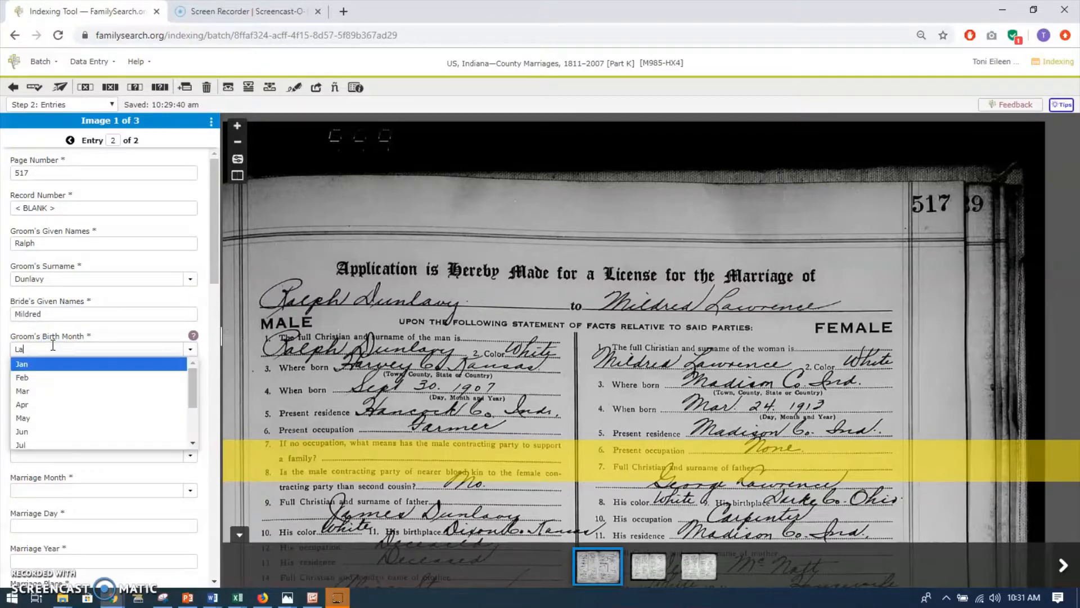
type("wrence")
left_click(89, 172)
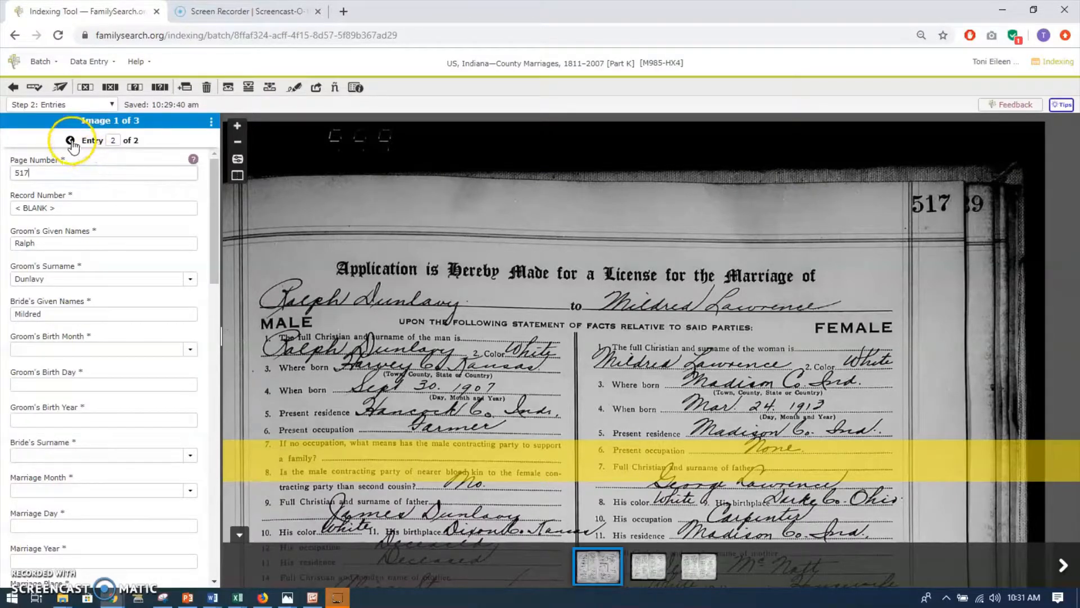
Return to entry 1 and examine its fields from the groom's details down to License County
left_click(71, 141)
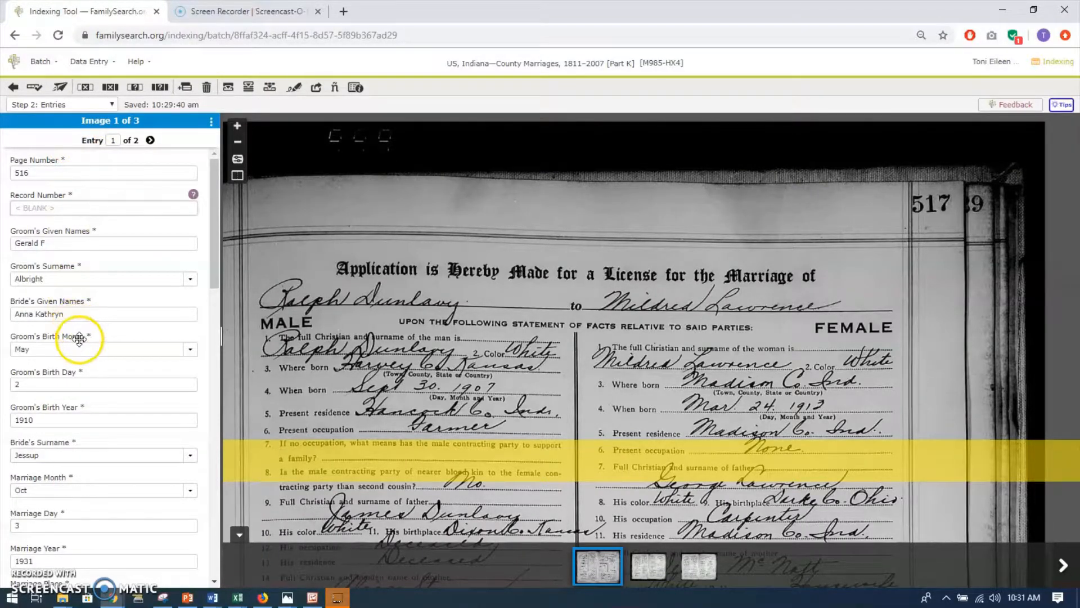
scroll(79, 340, "down", 1)
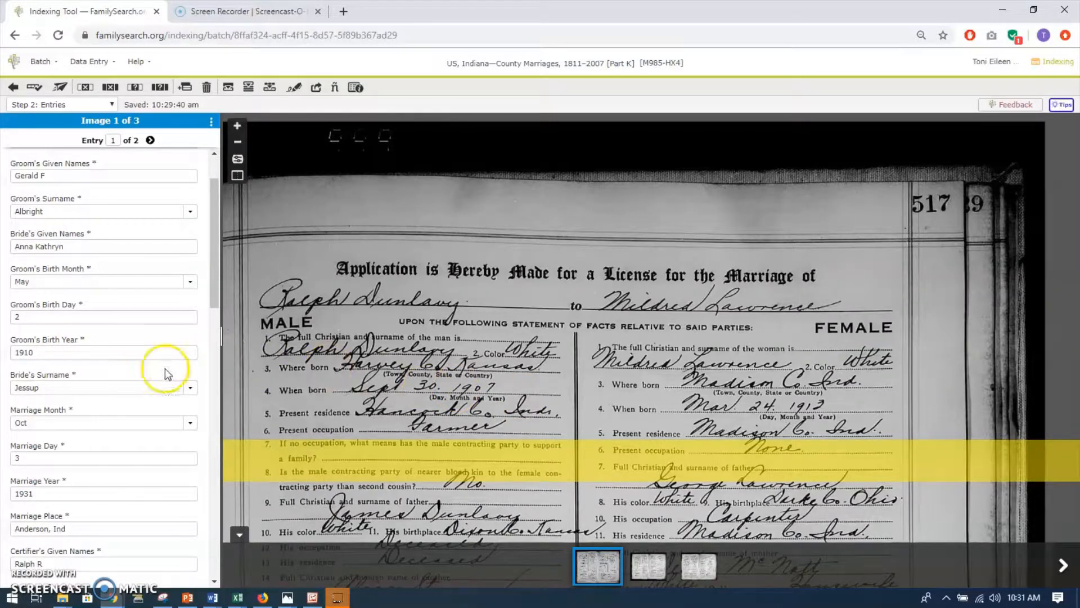
scroll(86, 391, "down", 1)
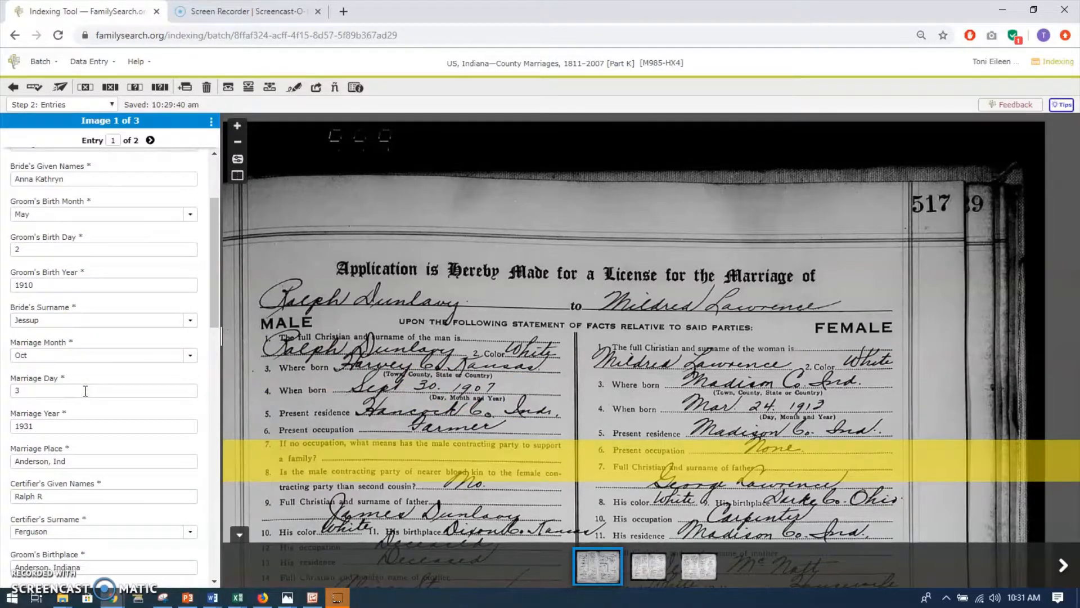
left_click(75, 460)
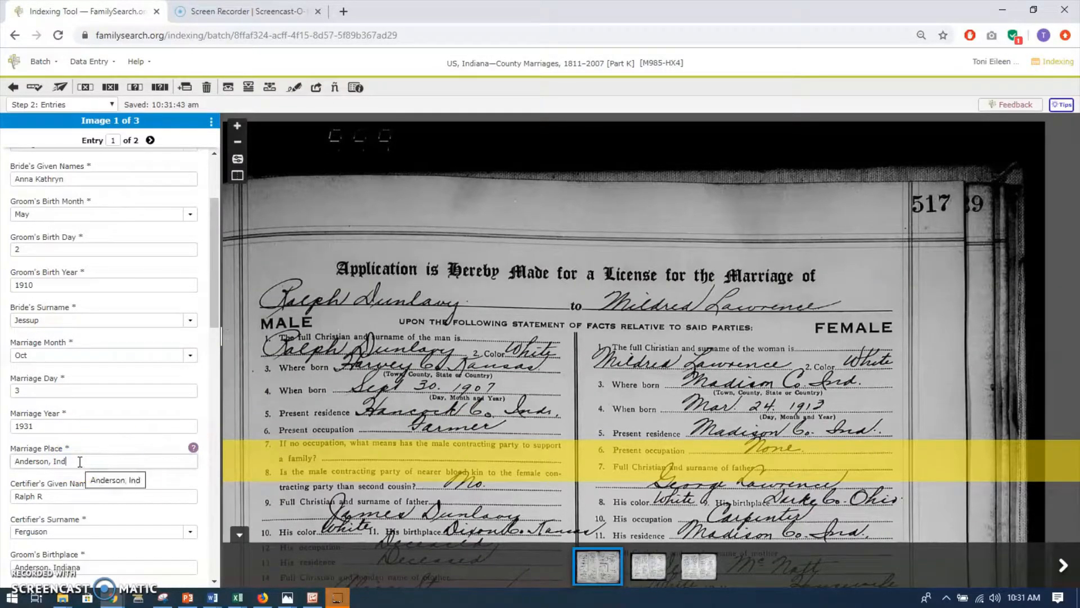
scroll(79, 459, "down", 5)
scroll(81, 456, "down", 4)
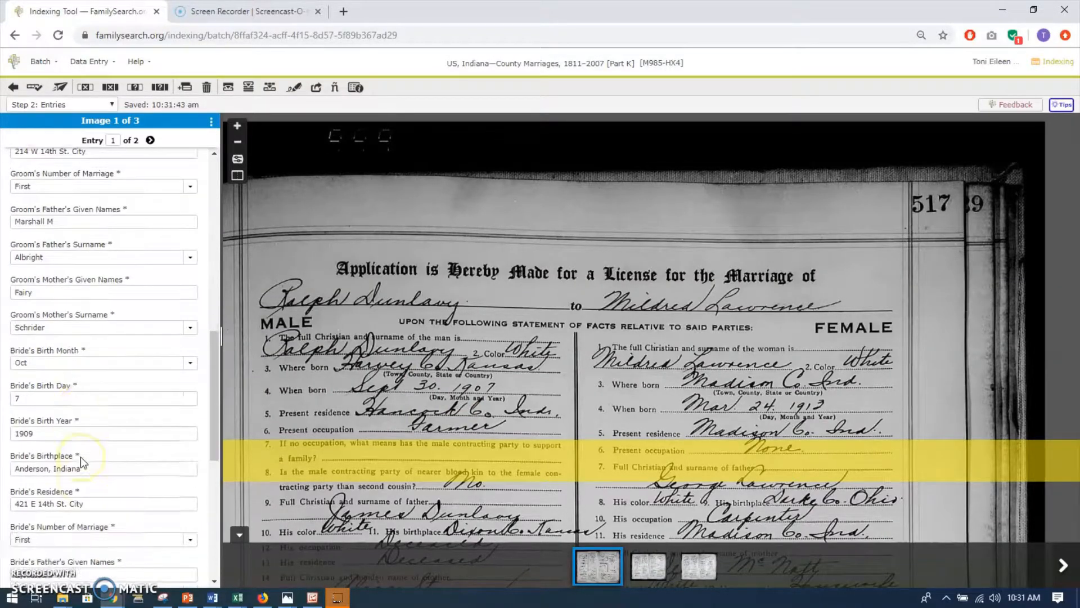
scroll(80, 457, "down", 1)
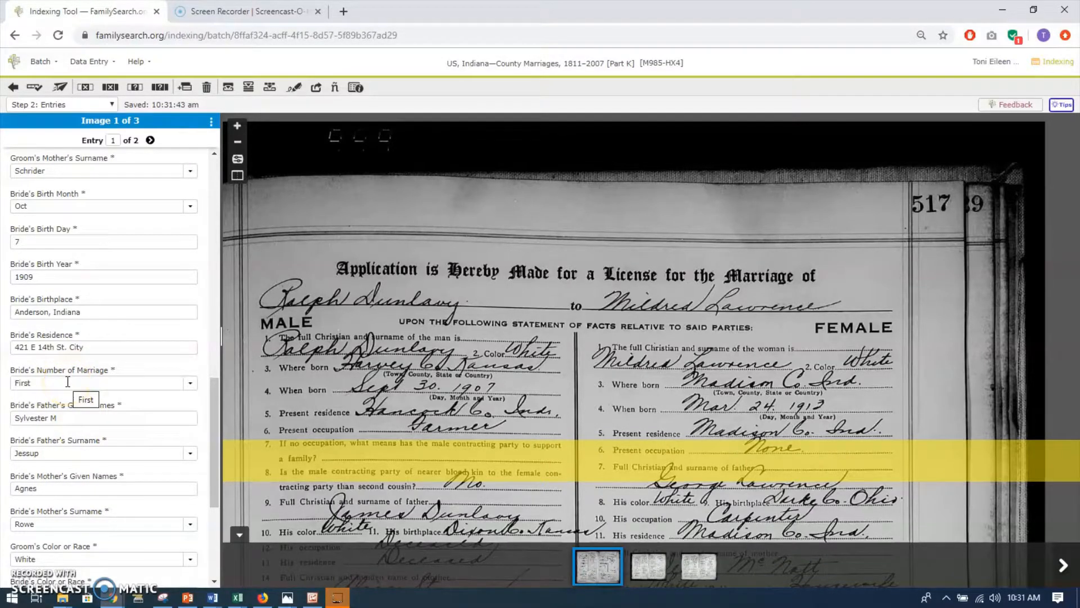
scroll(67, 382, "down", 5)
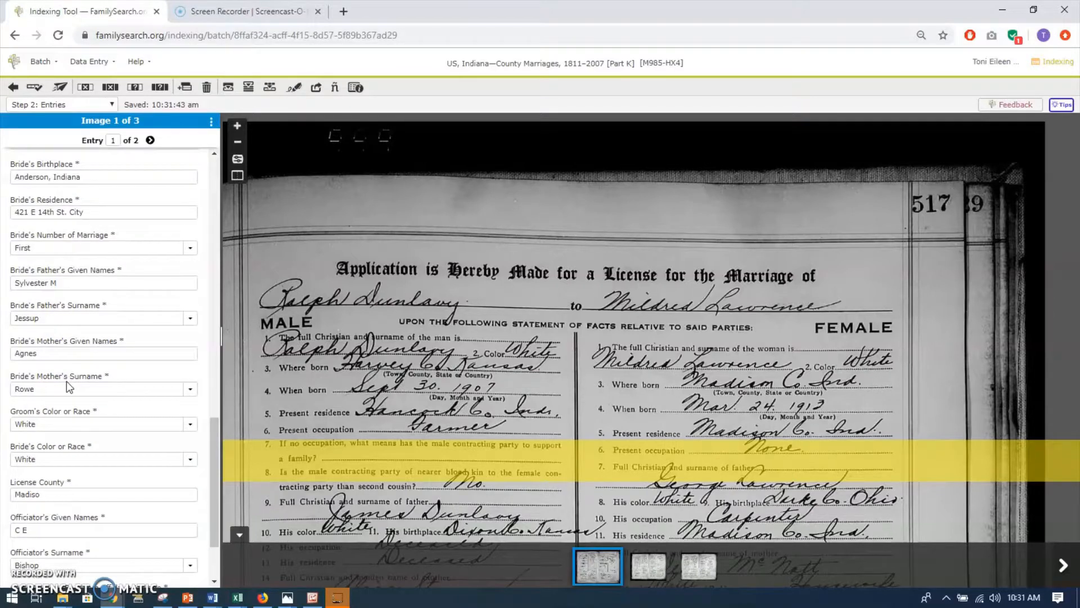
left_click(61, 401)
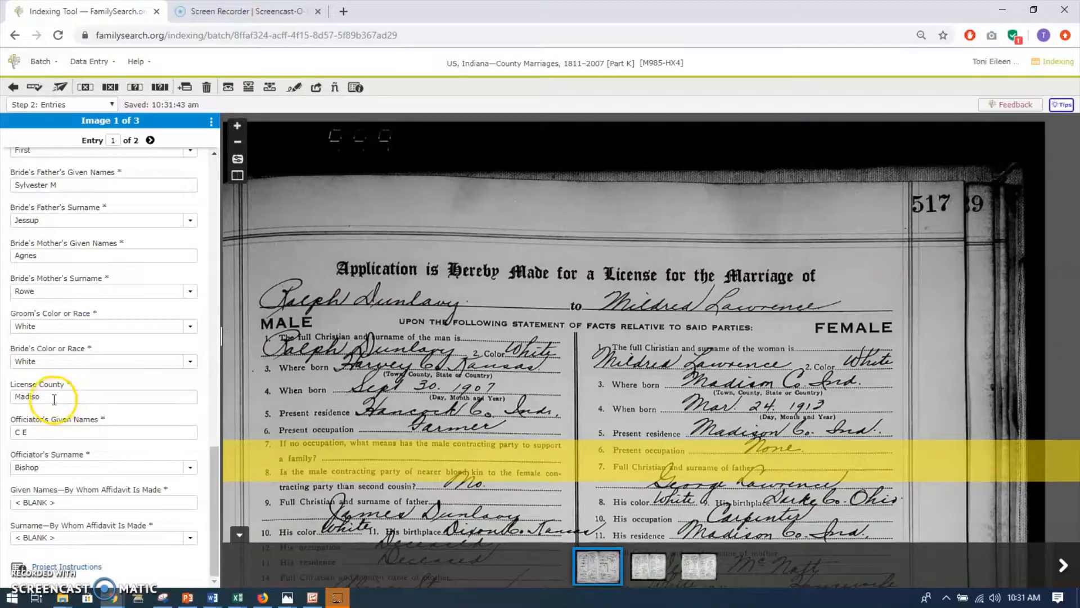
Complete License County as Madison in entry 1, copy the field to the other entry, and check it in entry 2
type("n")
scroll(377, 376, "down", 8)
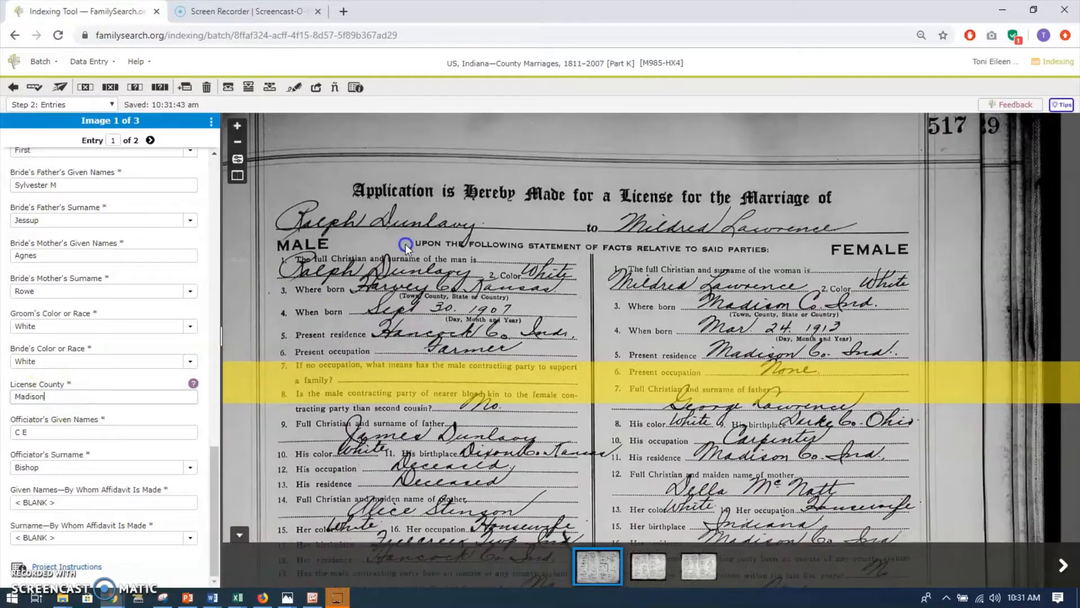
scroll(448, 429, "down", 3)
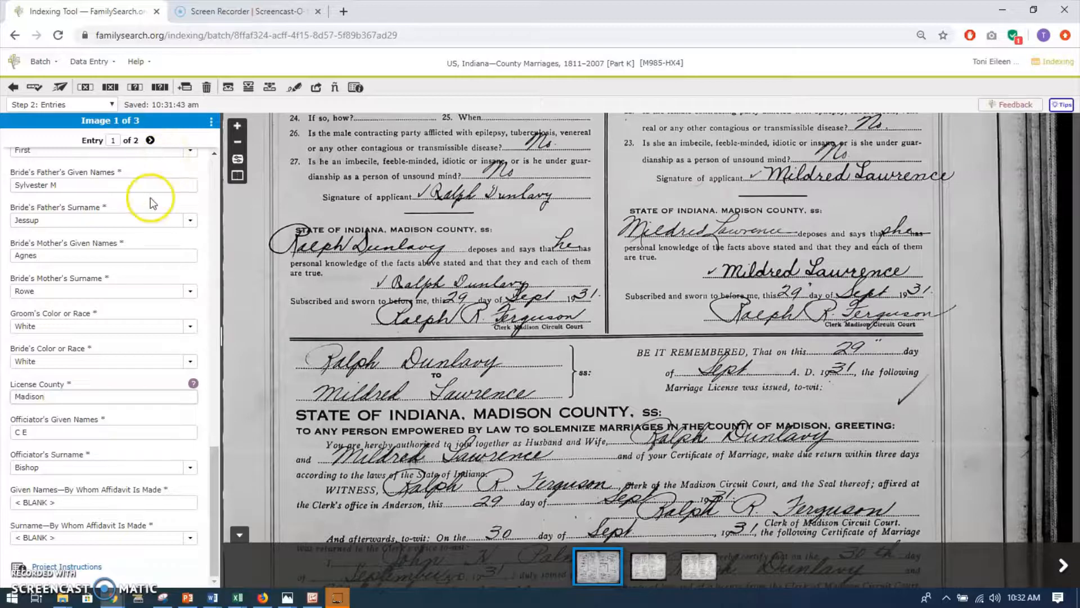
left_click(248, 88)
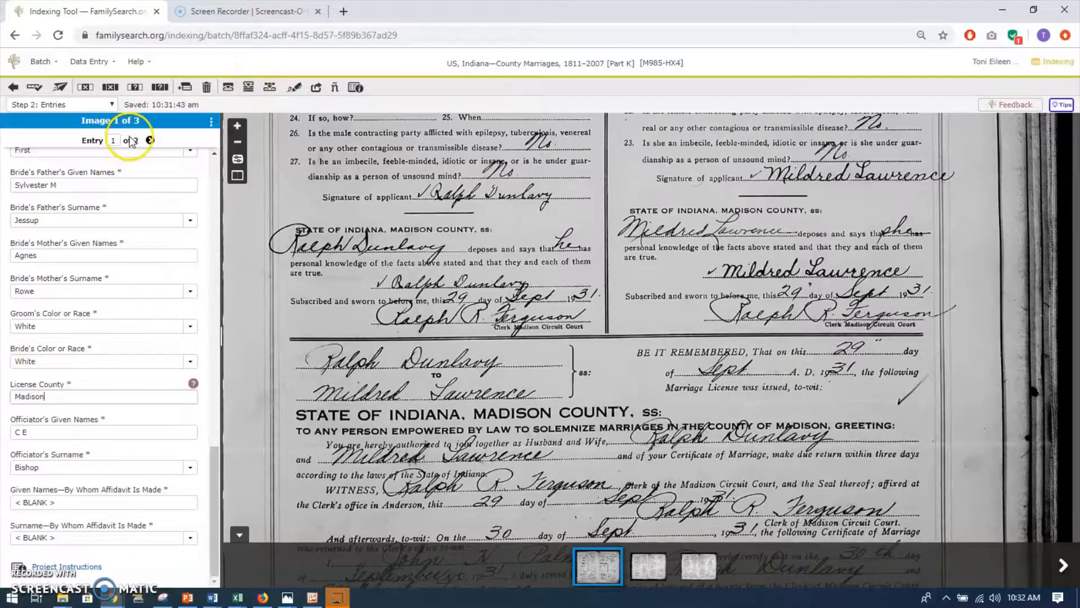
left_click(150, 141)
scroll(103, 354, "down", 12)
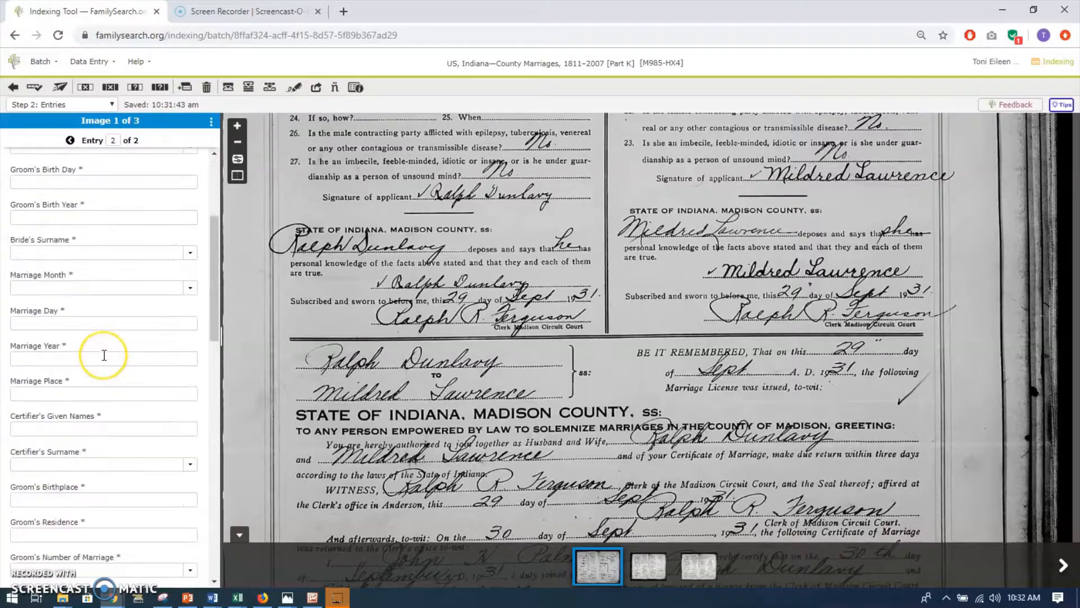
scroll(103, 354, "down", 5)
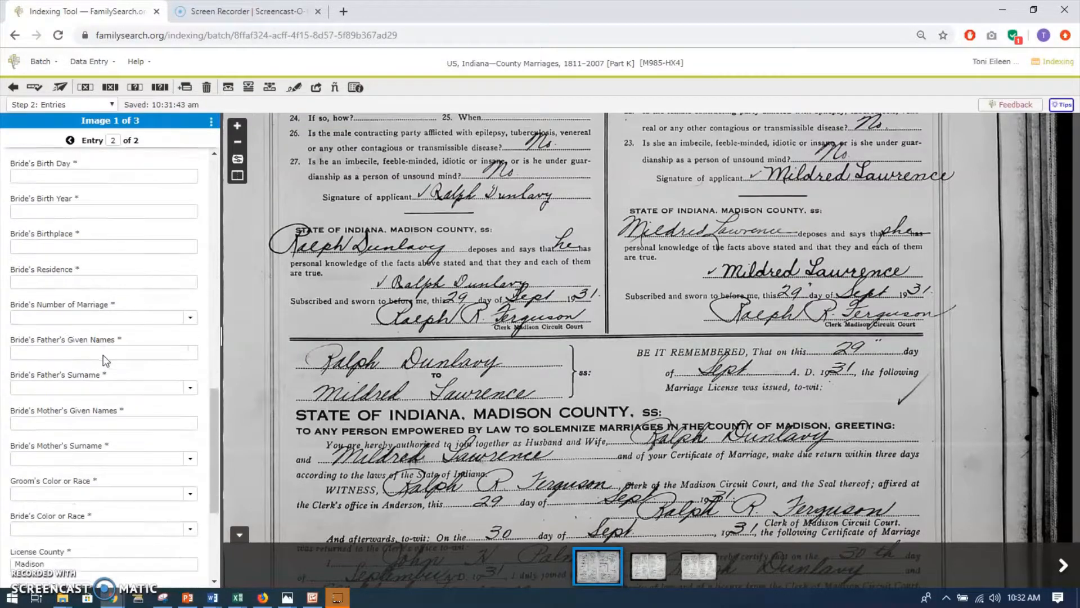
left_click(54, 358)
type("Madison")
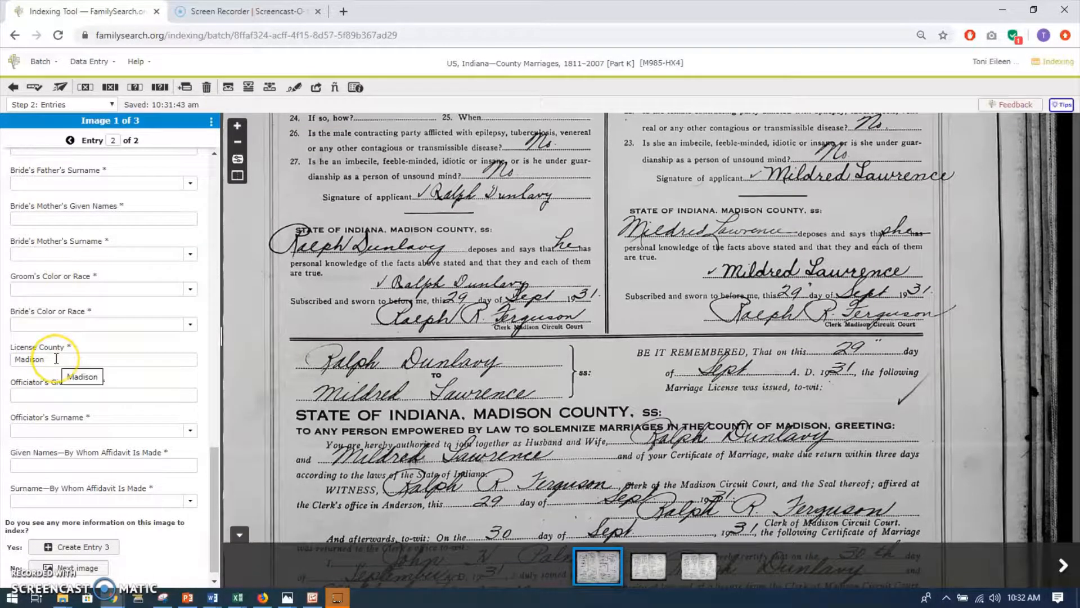
Clear License County in entry 2 and refill it by copying the field from the previous entry
left_click_drag(56, 359, 11, 361)
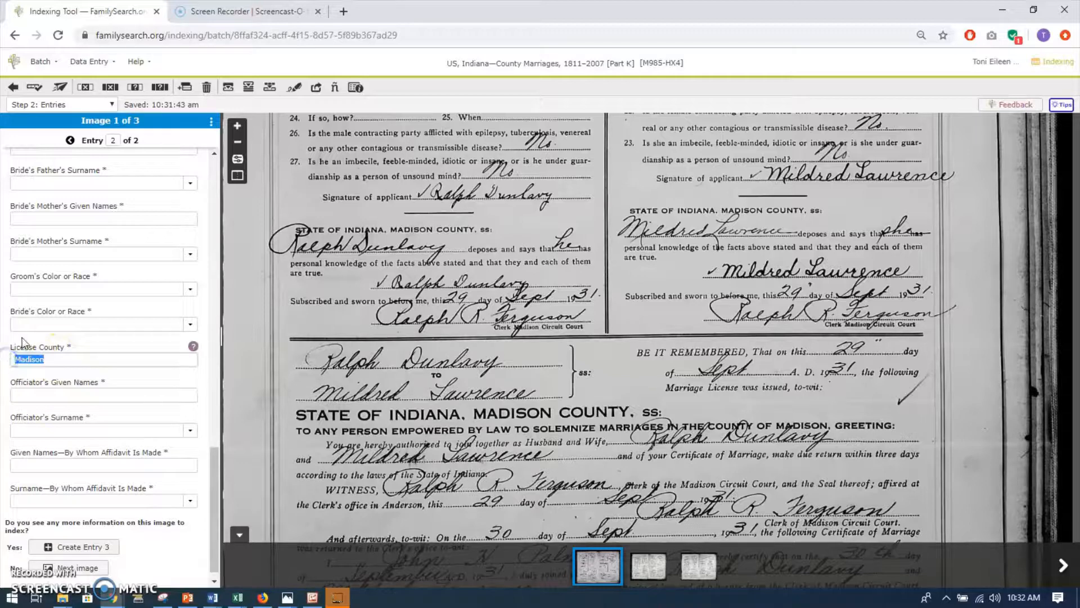
key("BackSpace")
left_click(49, 363)
left_click(227, 89)
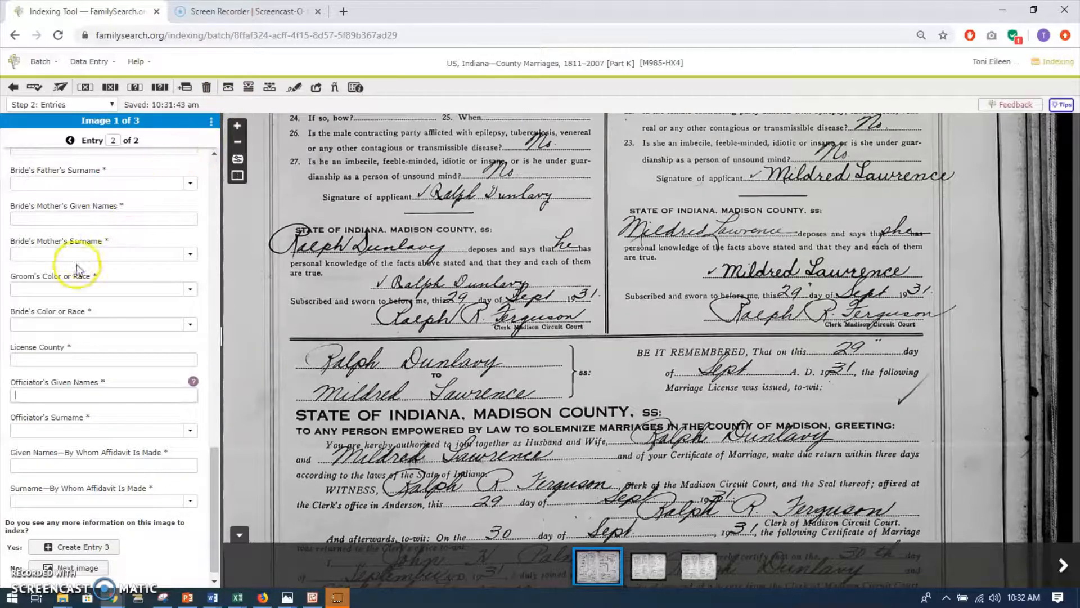
left_click(39, 362)
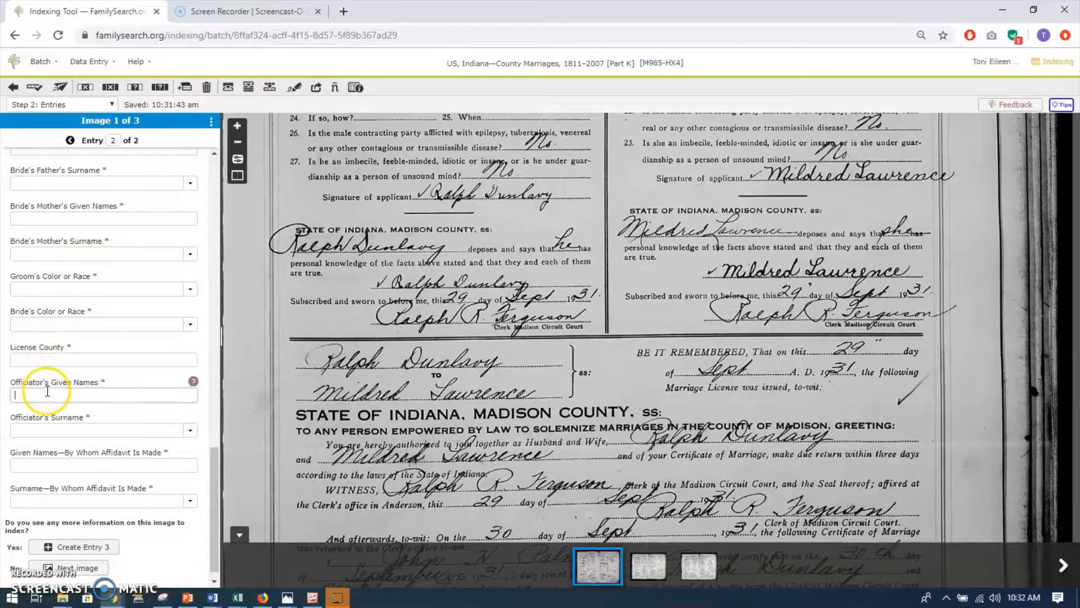
left_click(47, 363)
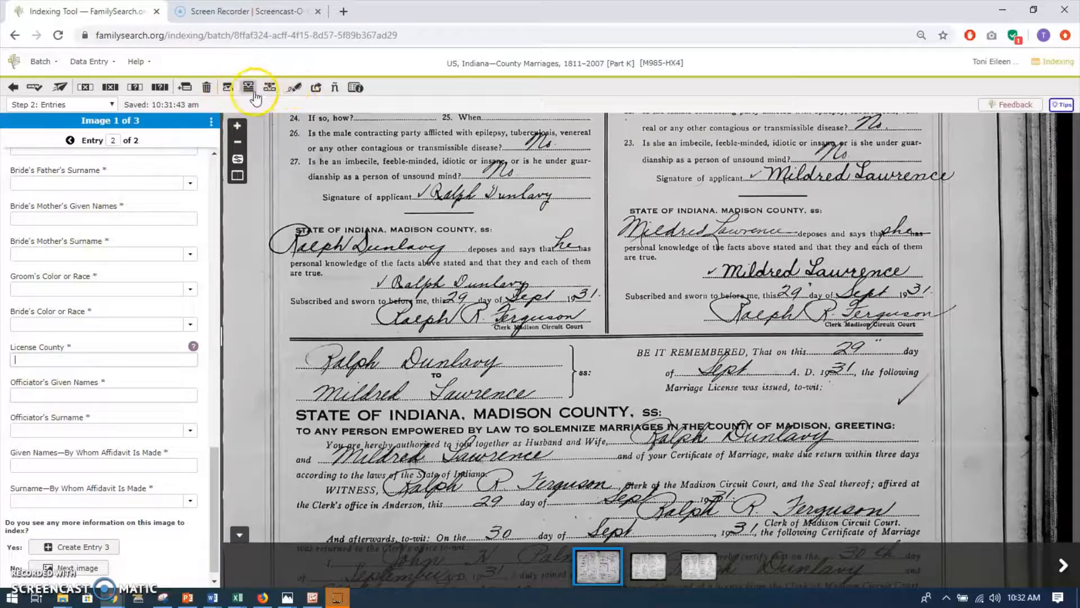
left_click(228, 90)
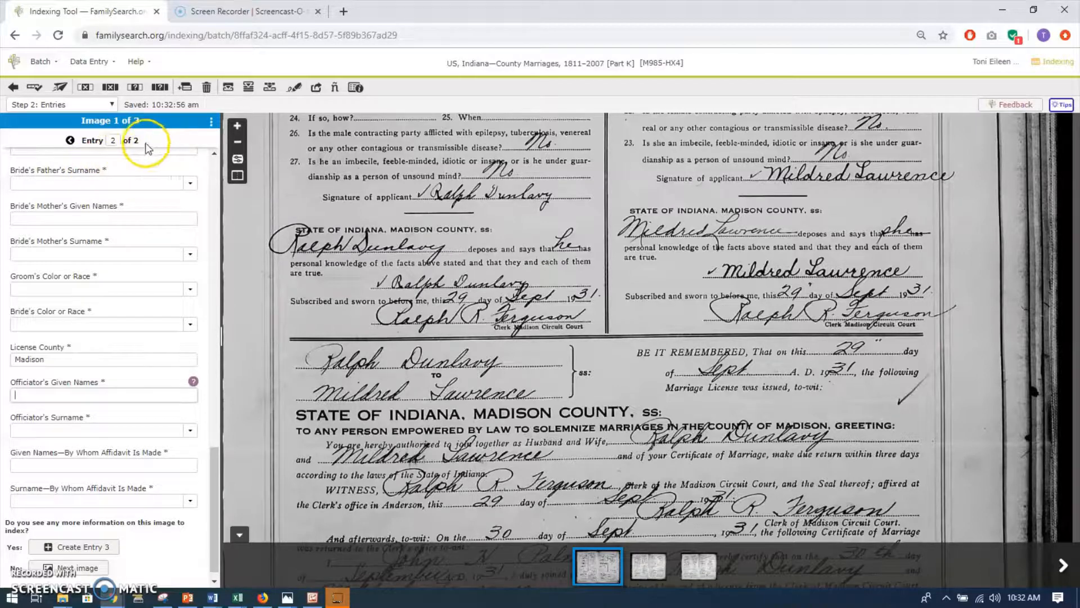
Add one more entry after the last entry on image 1 and open entry 3
left_click(184, 87)
left_click(423, 252)
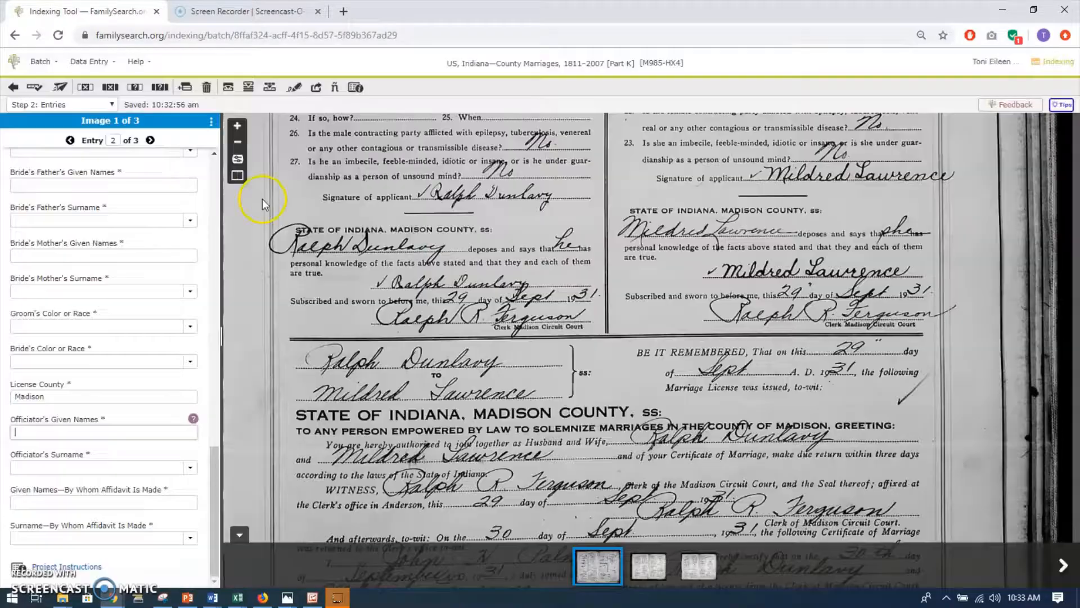
left_click(150, 142)
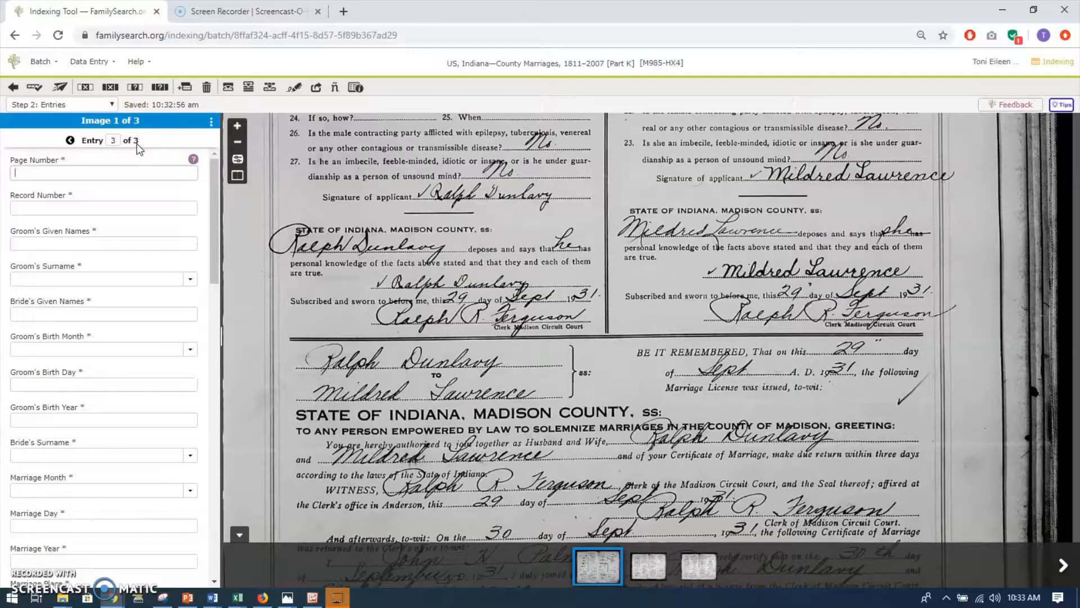
Delete the empty entry 3 from image 1 using the all blank entries option
left_click(207, 89)
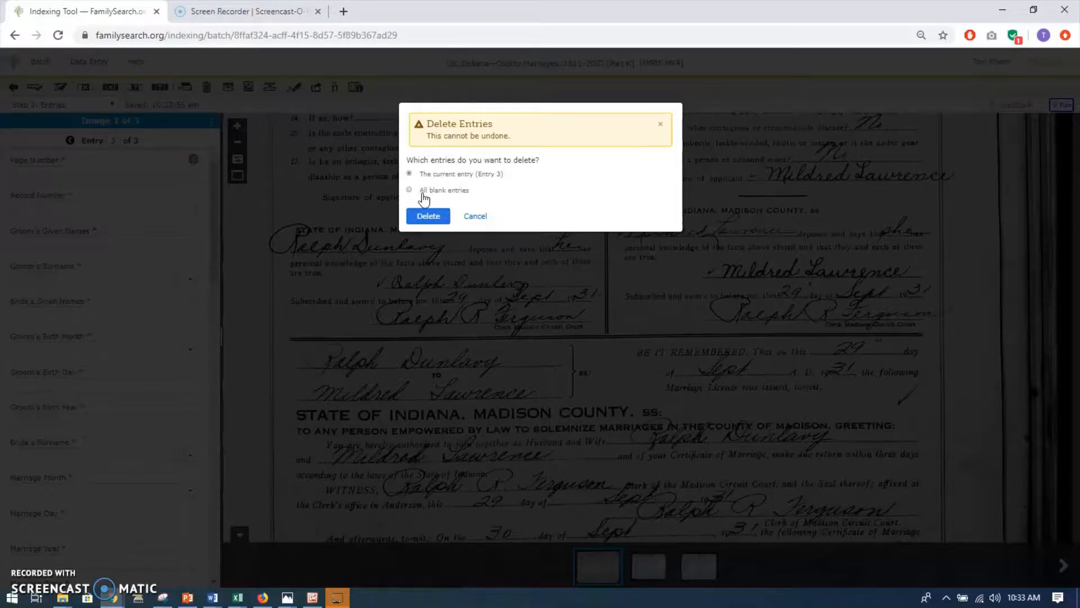
left_click(461, 196)
left_click(427, 216)
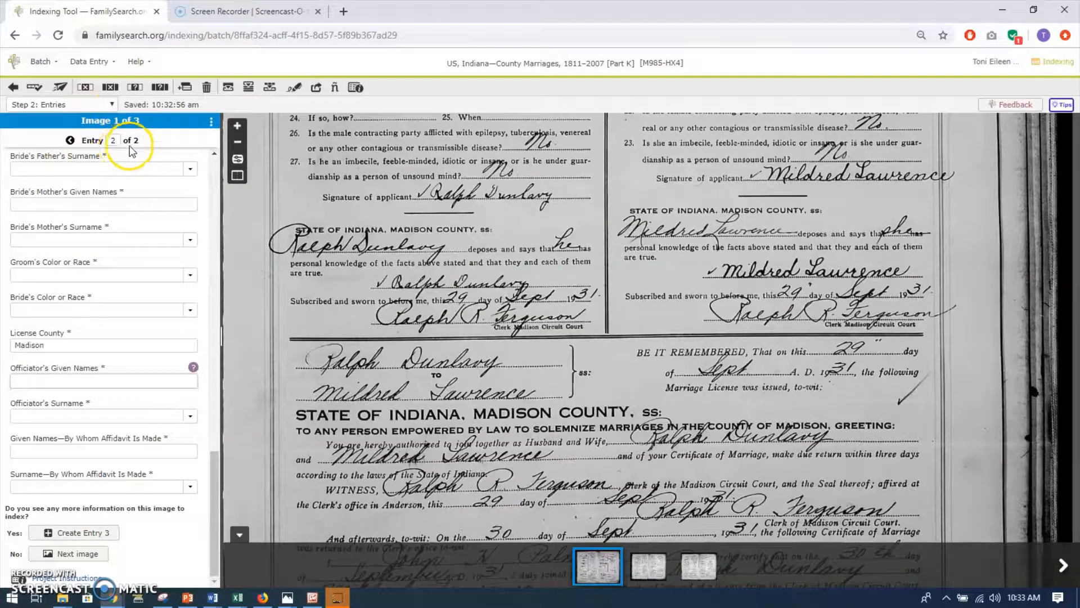
Switch to image 2 and set License County to Madison in its first entry
left_click(655, 567)
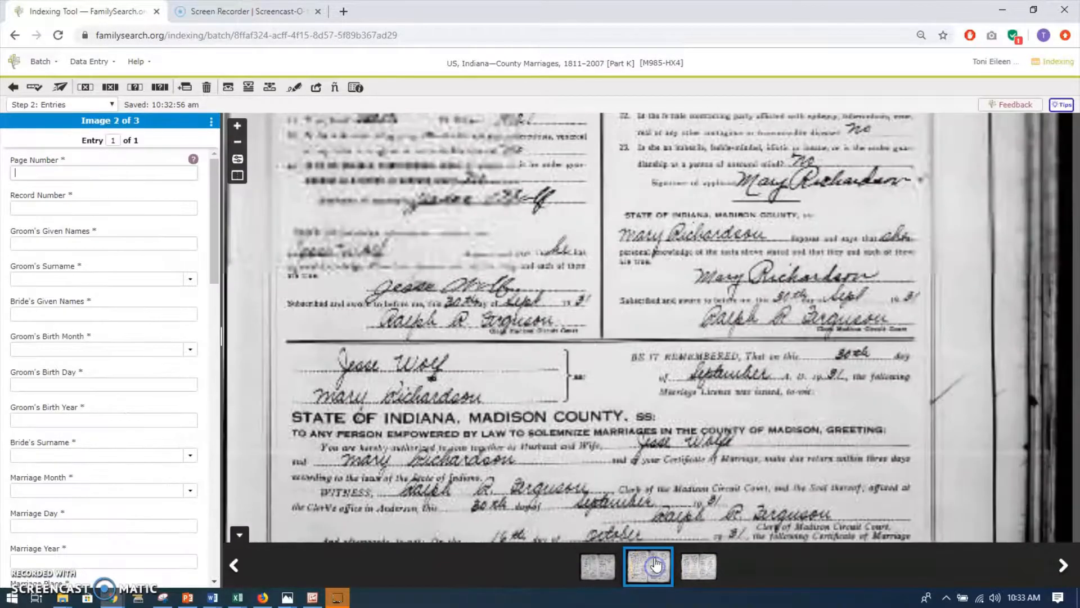
scroll(67, 386, "down", 8)
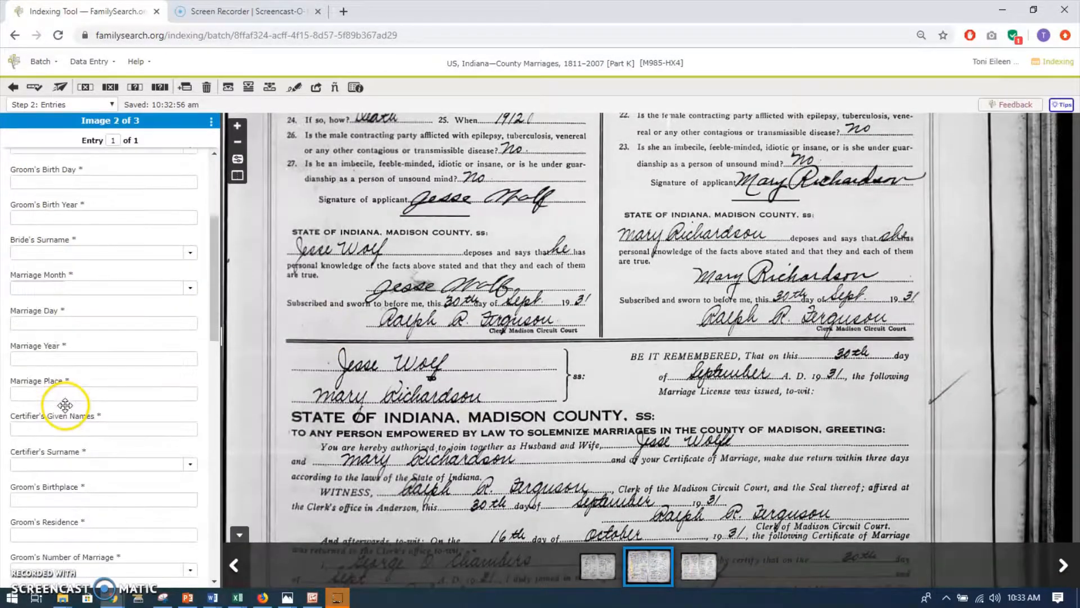
scroll(66, 405, "down", 9)
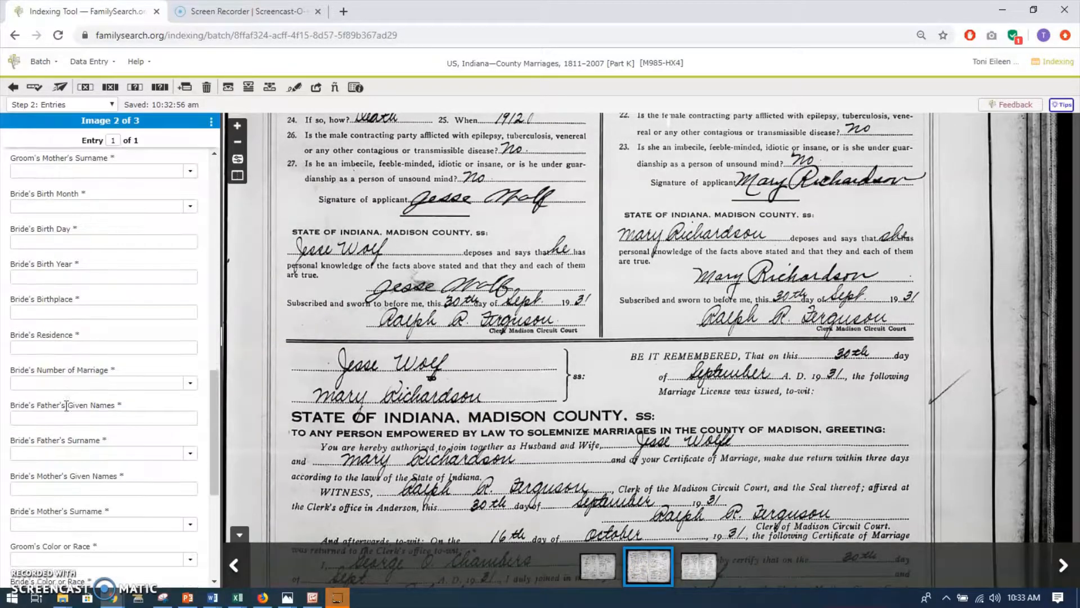
left_click(45, 363)
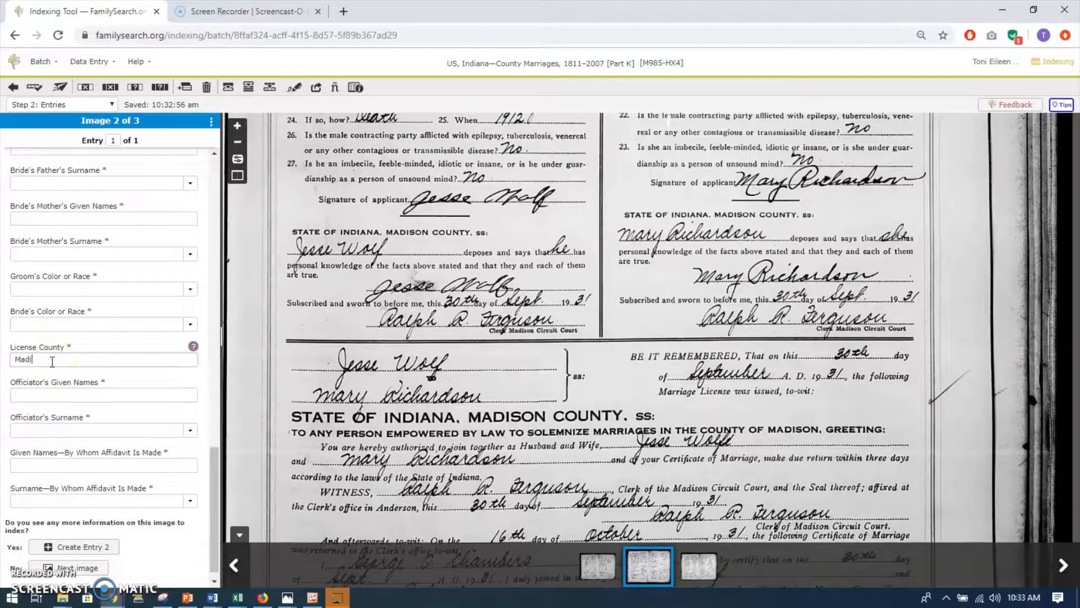
type("son")
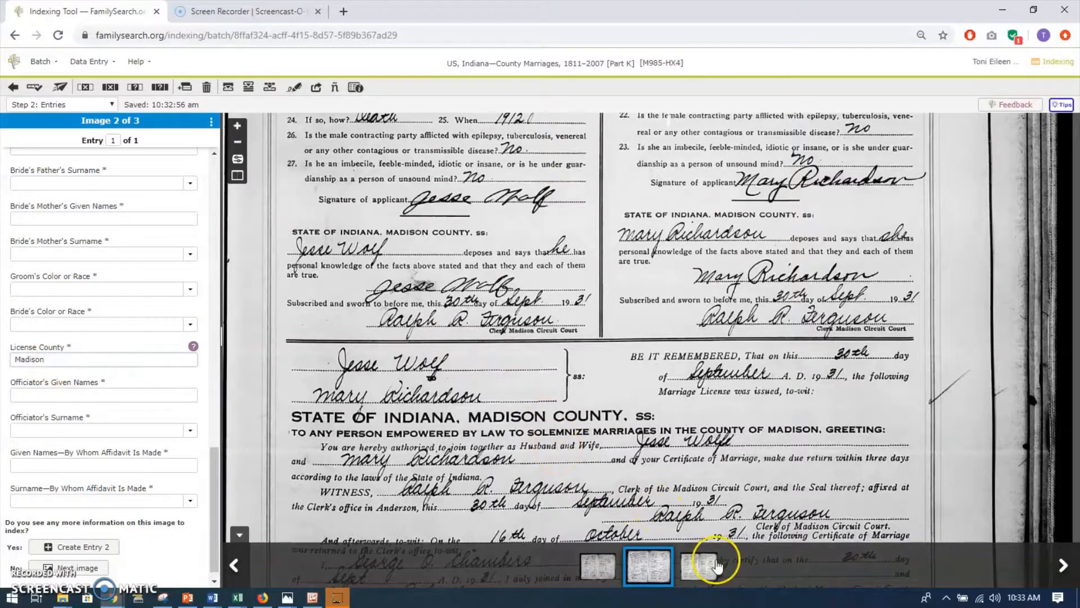
Add one entry after the last entry on image 2, carry License County over to it, and check entry 2
left_click(184, 88)
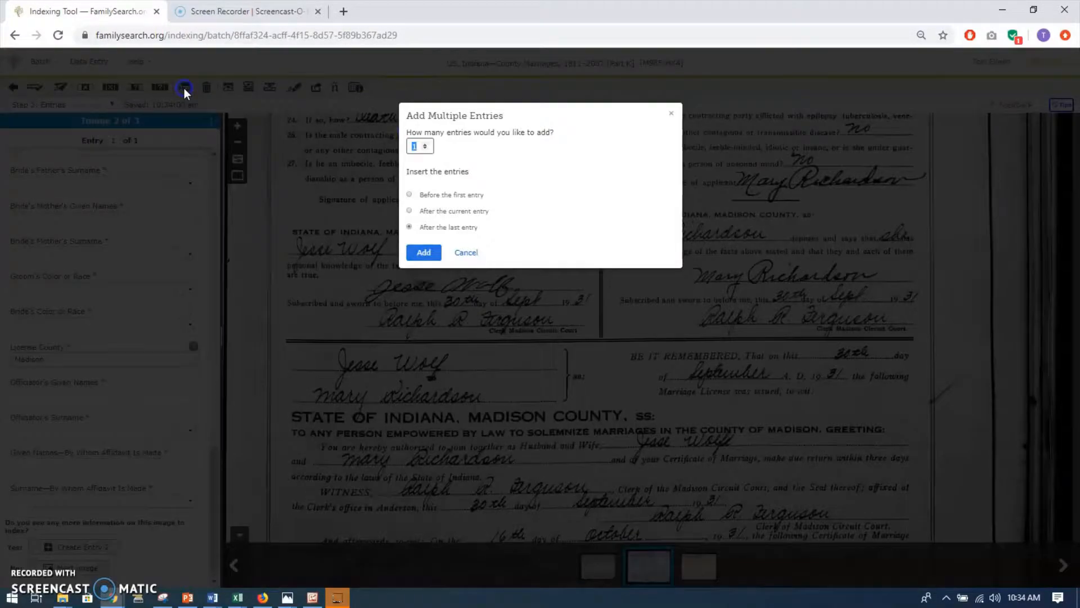
left_click(423, 254)
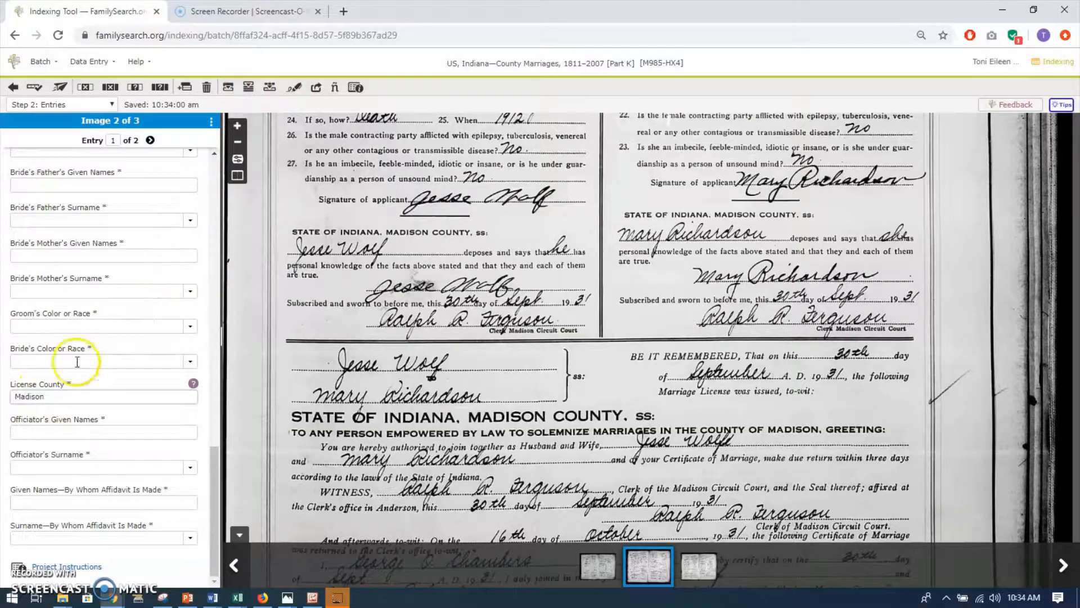
left_click(150, 140)
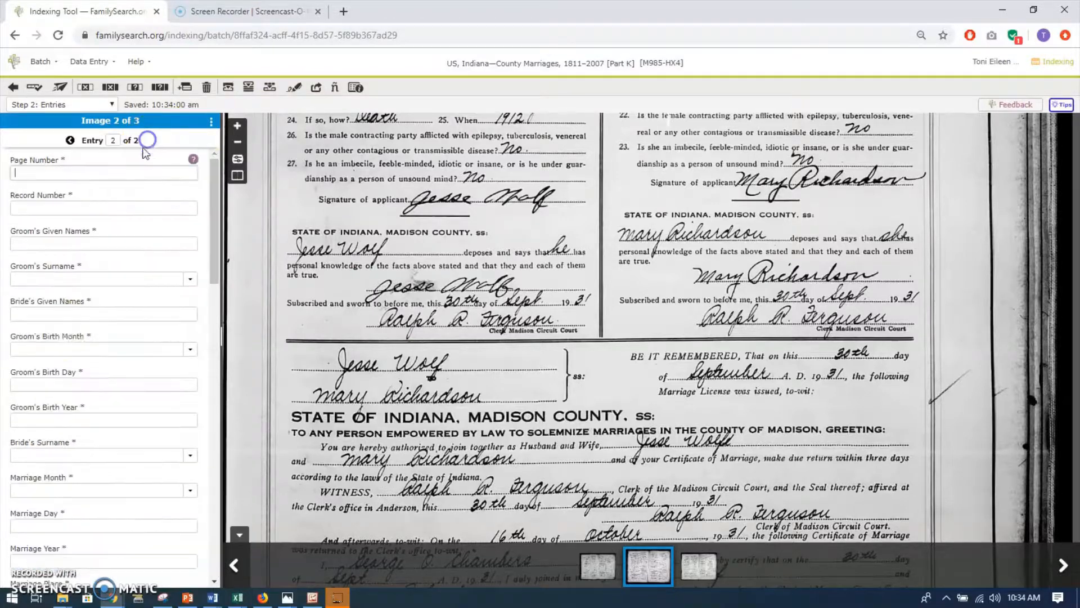
scroll(76, 374, "down", 12)
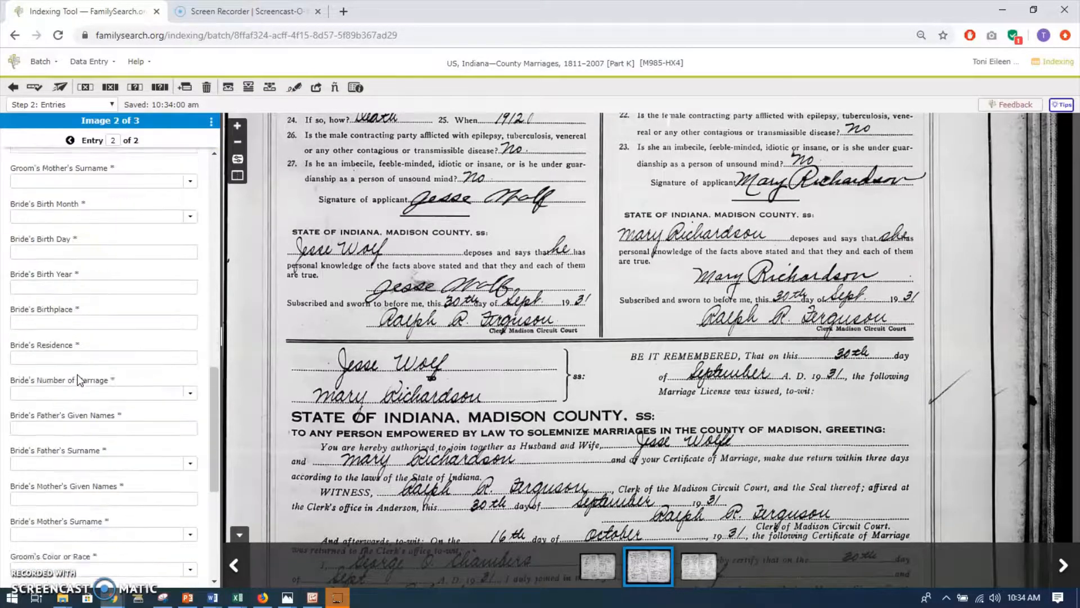
scroll(77, 374, "down", 3)
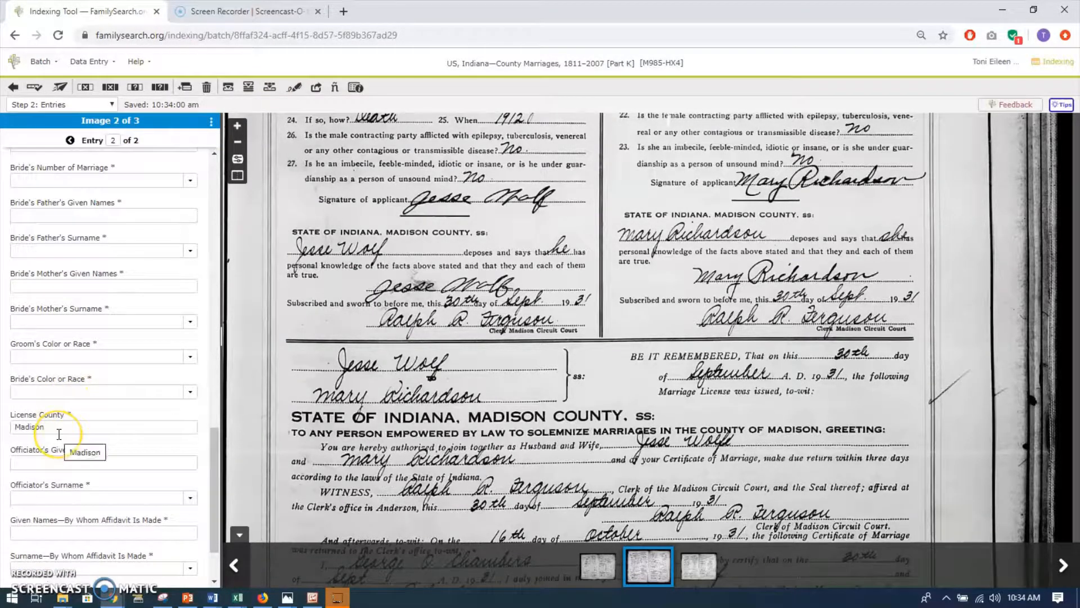
scroll(67, 382, "up", 8)
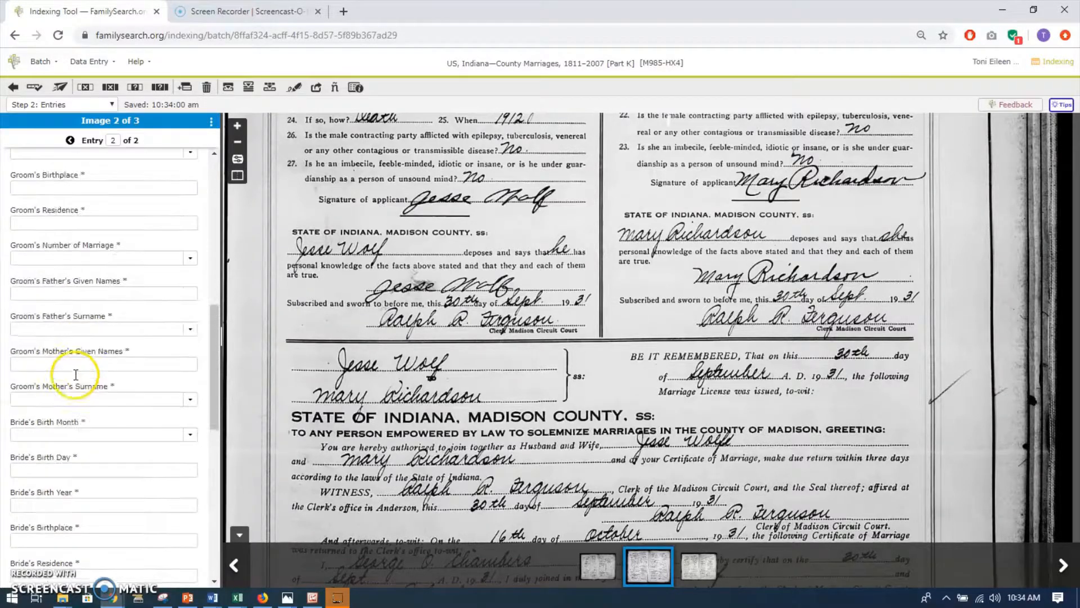
scroll(62, 354, "up", 2)
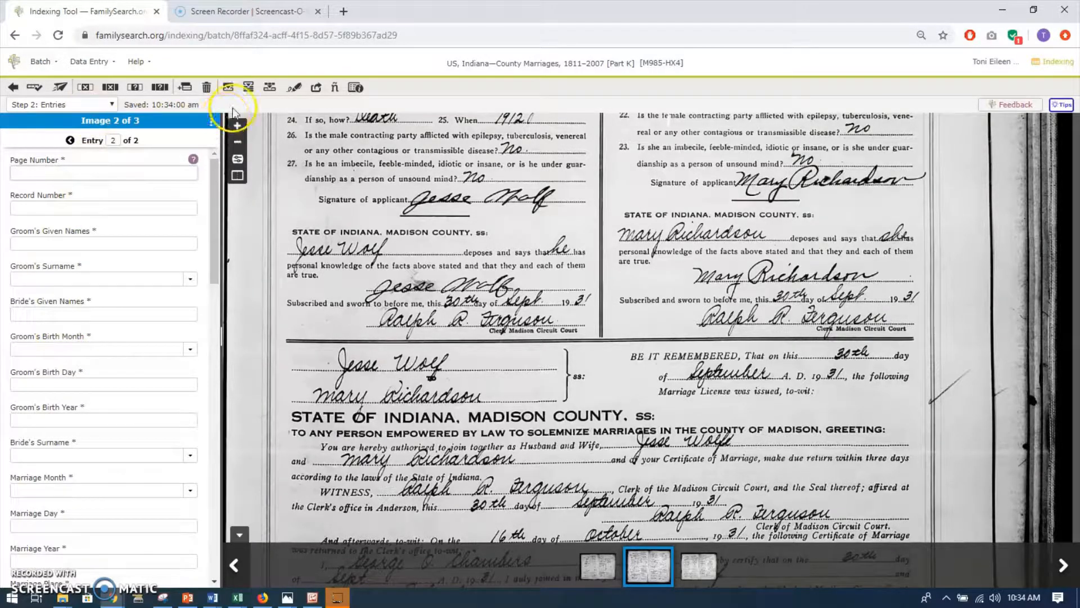
View the handwriting examples and the batch's sharing link and code, and close both
left_click(270, 92)
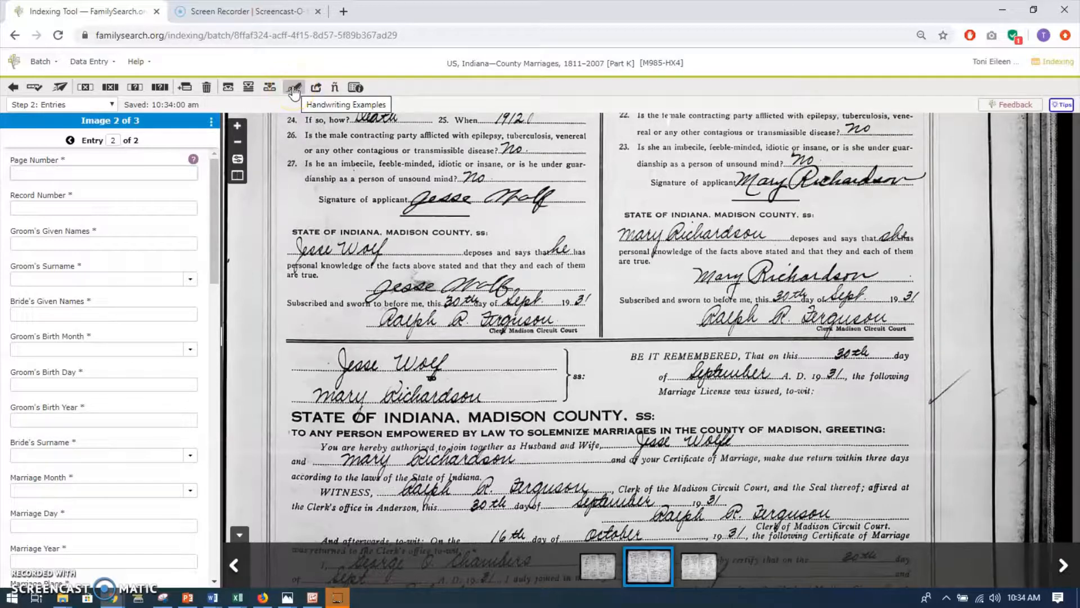
left_click(293, 90)
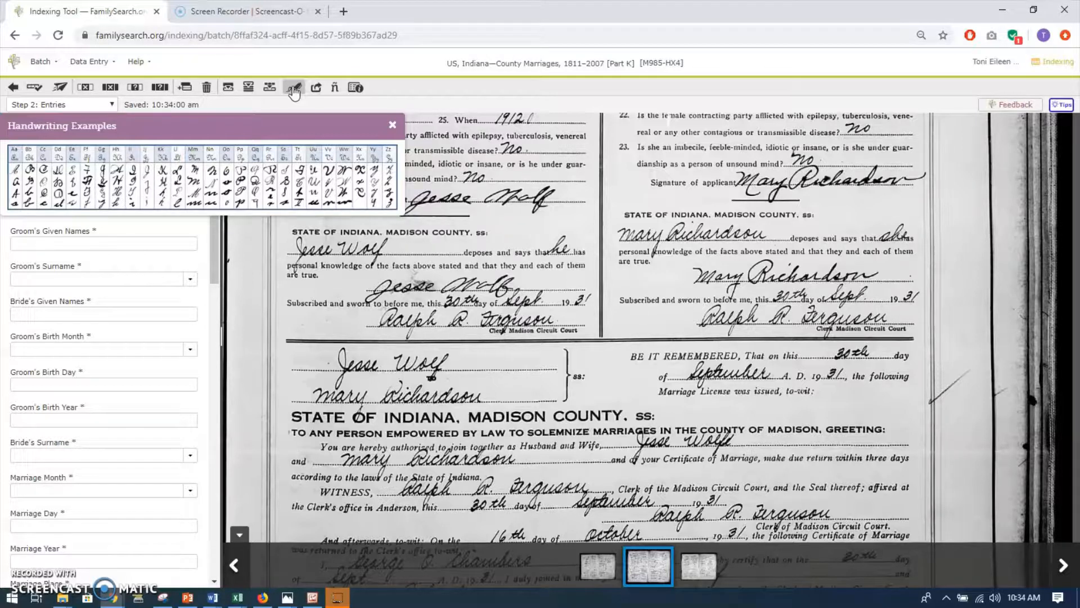
left_click(317, 90)
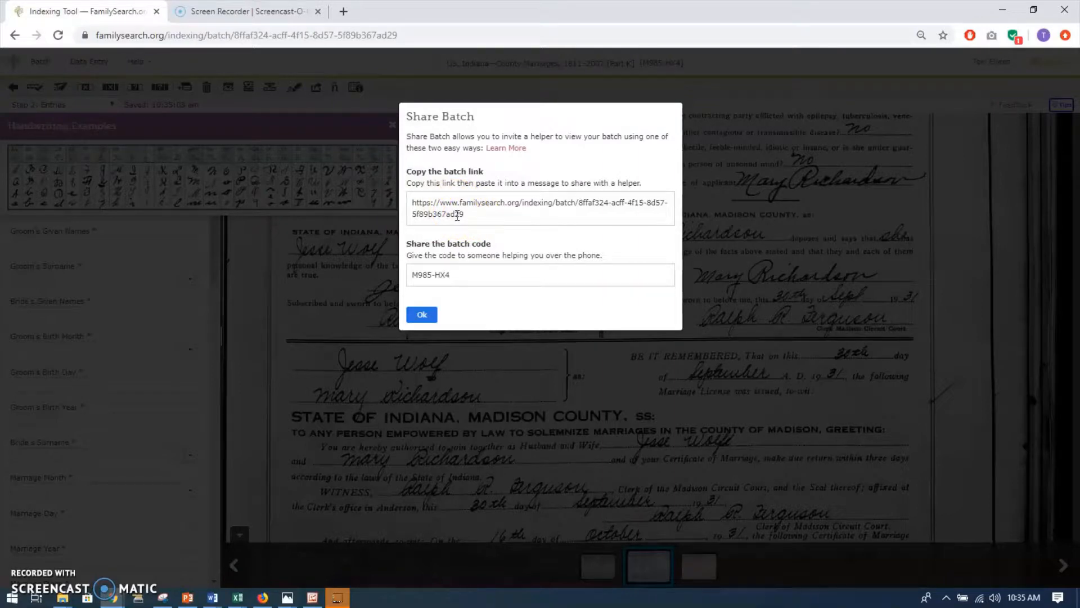
left_click(445, 274)
left_click(422, 277)
left_click(416, 316)
left_click(422, 316)
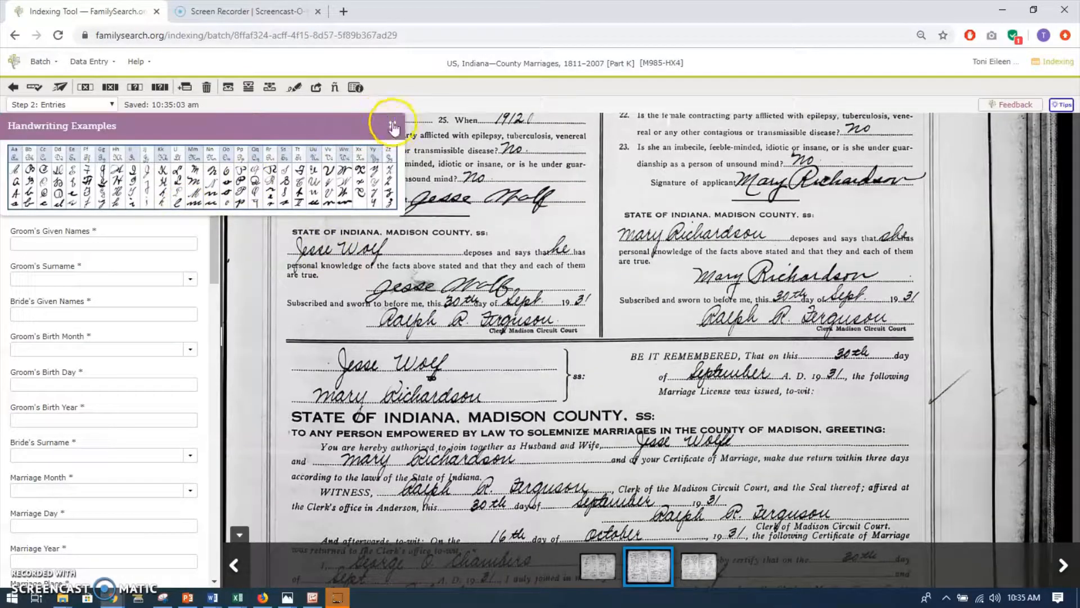
left_click(393, 127)
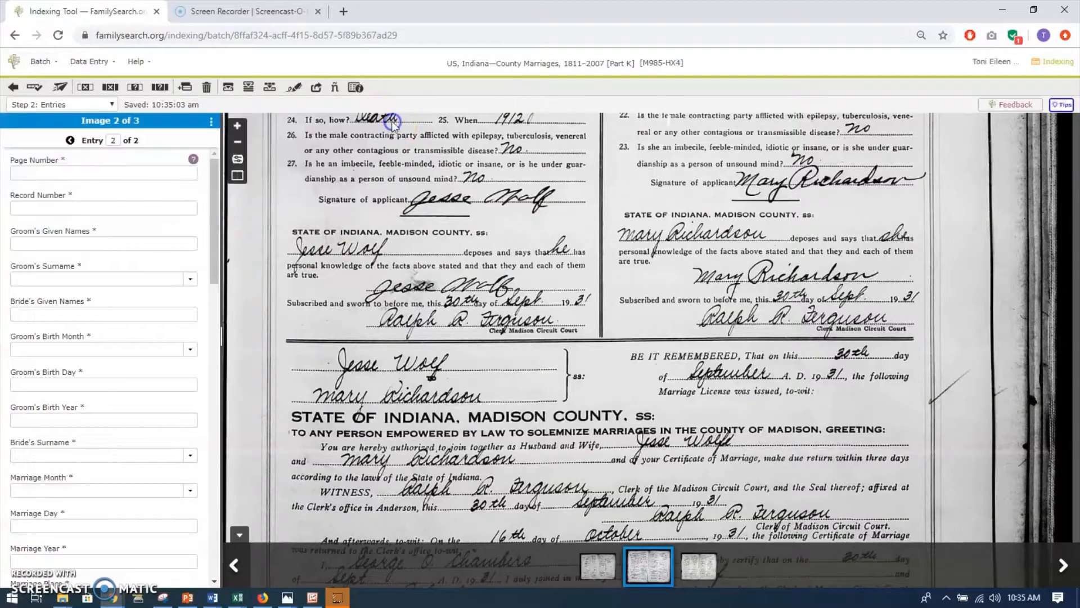
View the international characters list and the Page Number field help, closing each one
left_click(335, 88)
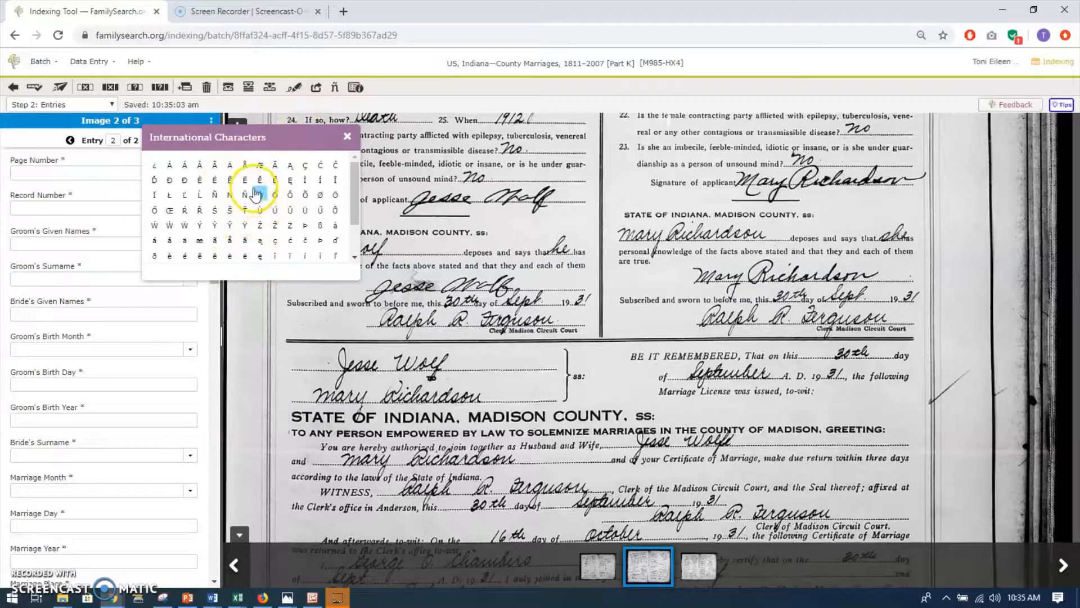
left_click(353, 141)
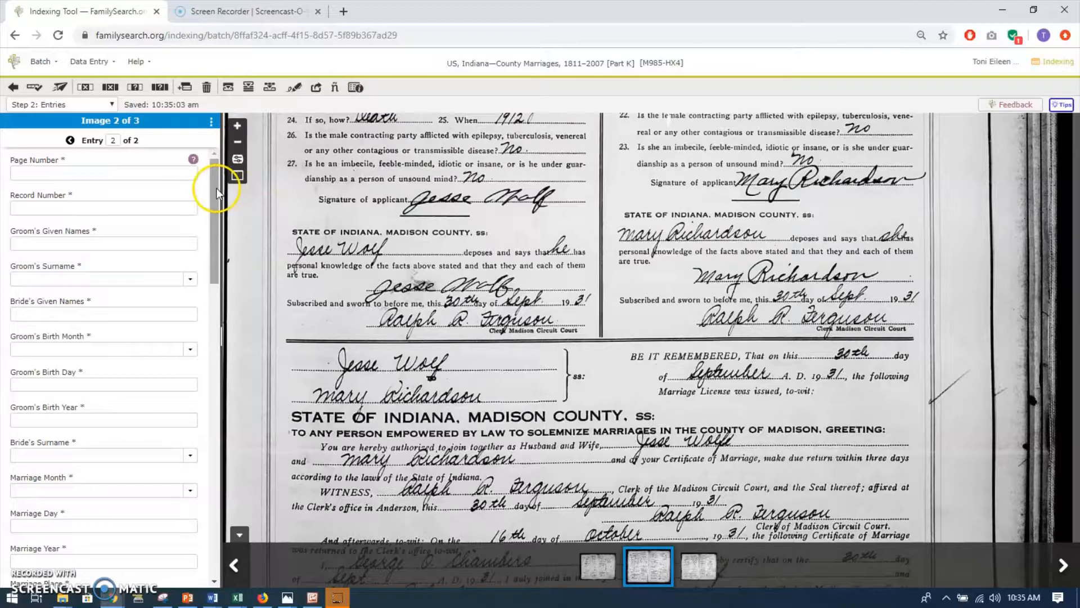
left_click(194, 160)
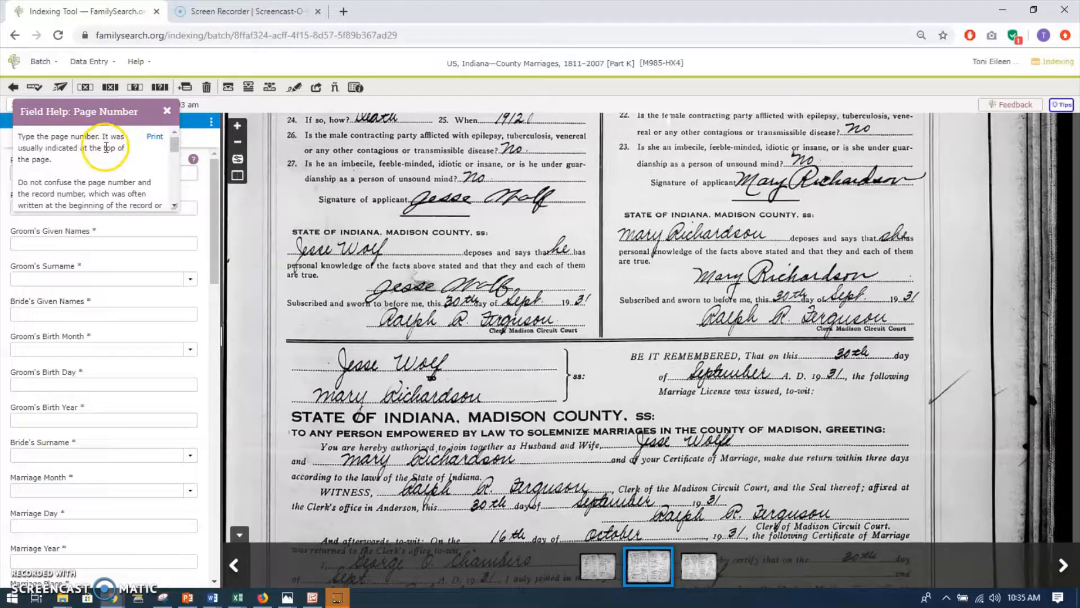
left_click(167, 111)
Open the project instructions from the end of entry 2's form on image 2
scroll(89, 276, "down", 3)
scroll(89, 276, "down", 8)
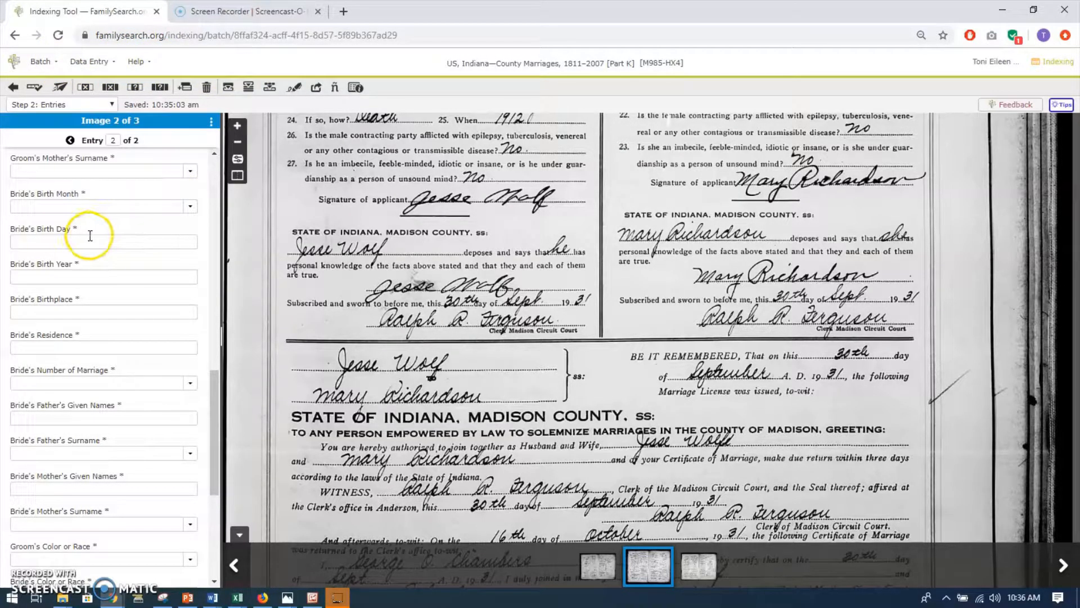
scroll(90, 235, "down", 5)
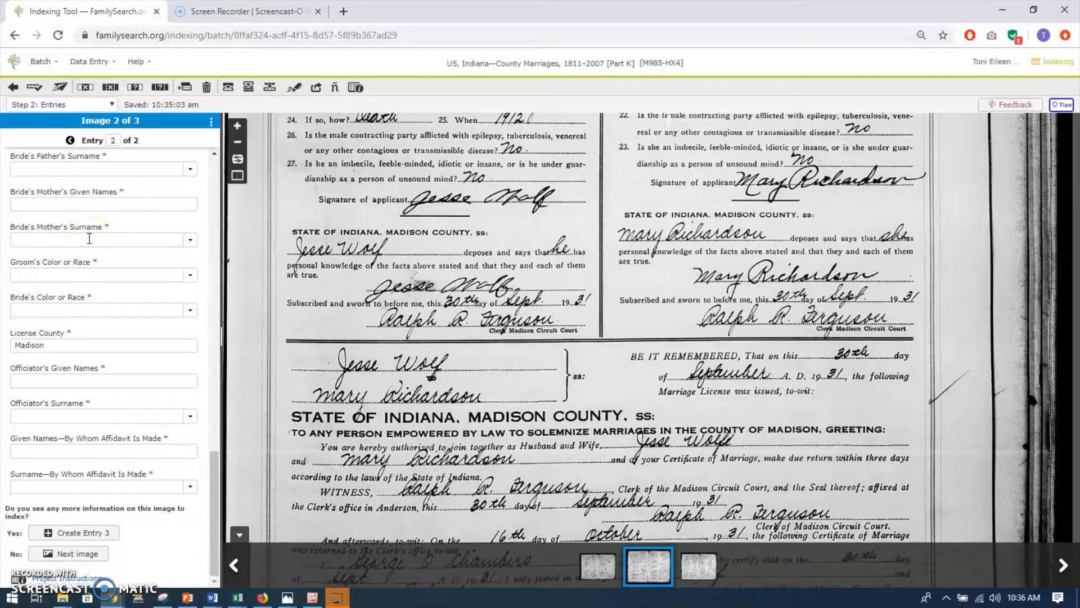
left_click(112, 243)
left_click(24, 579)
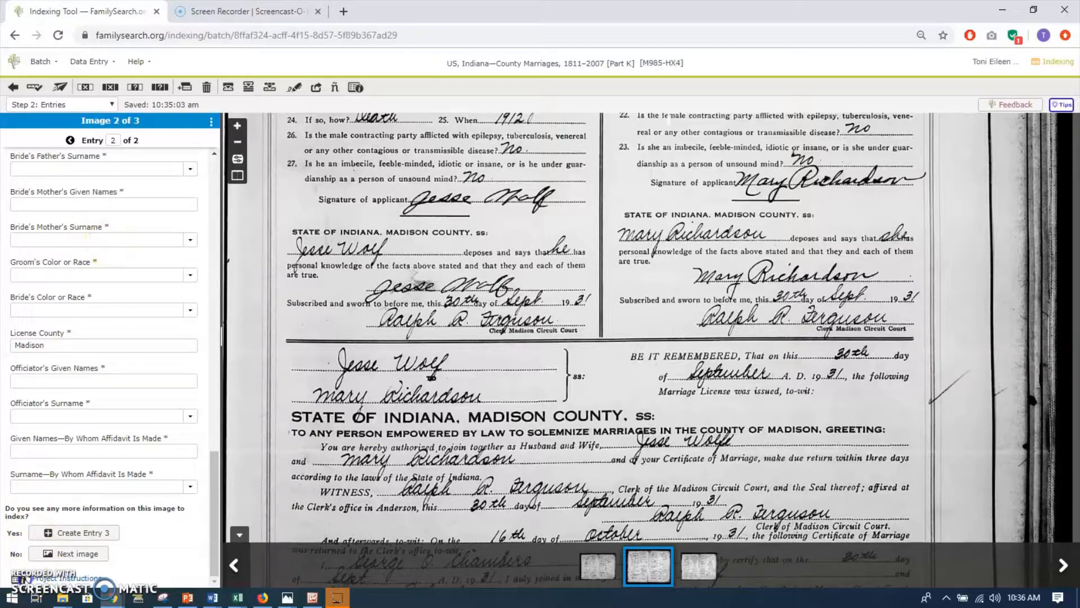